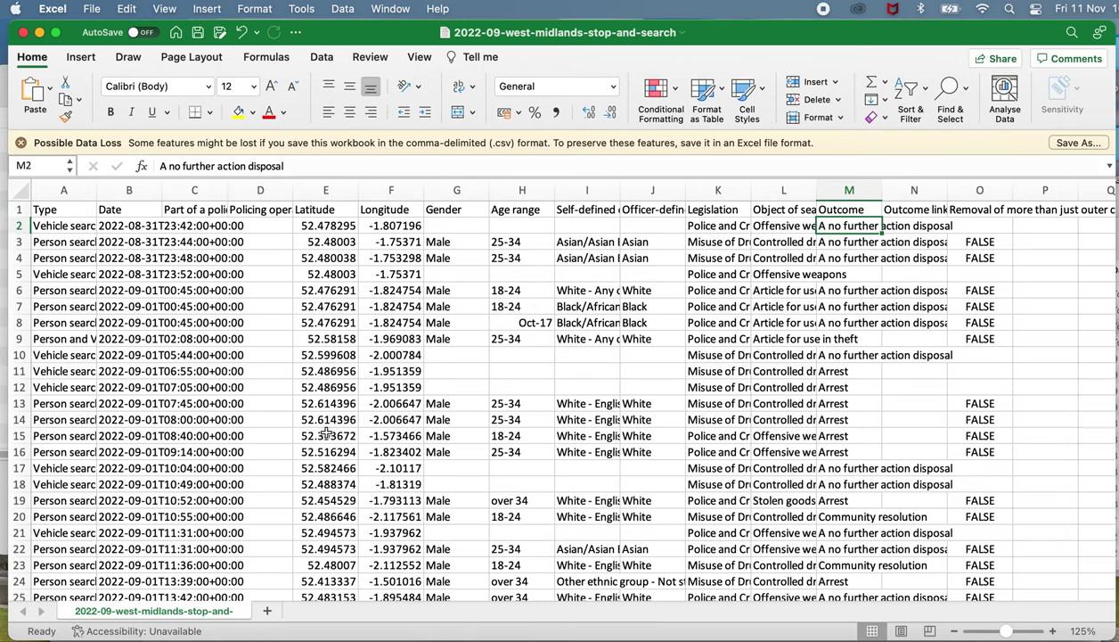
Switch to the Data downloads page in Firefox and choose stop and search data instead of crime data as the data set.
key("super+Tab")
key("super+Tab")
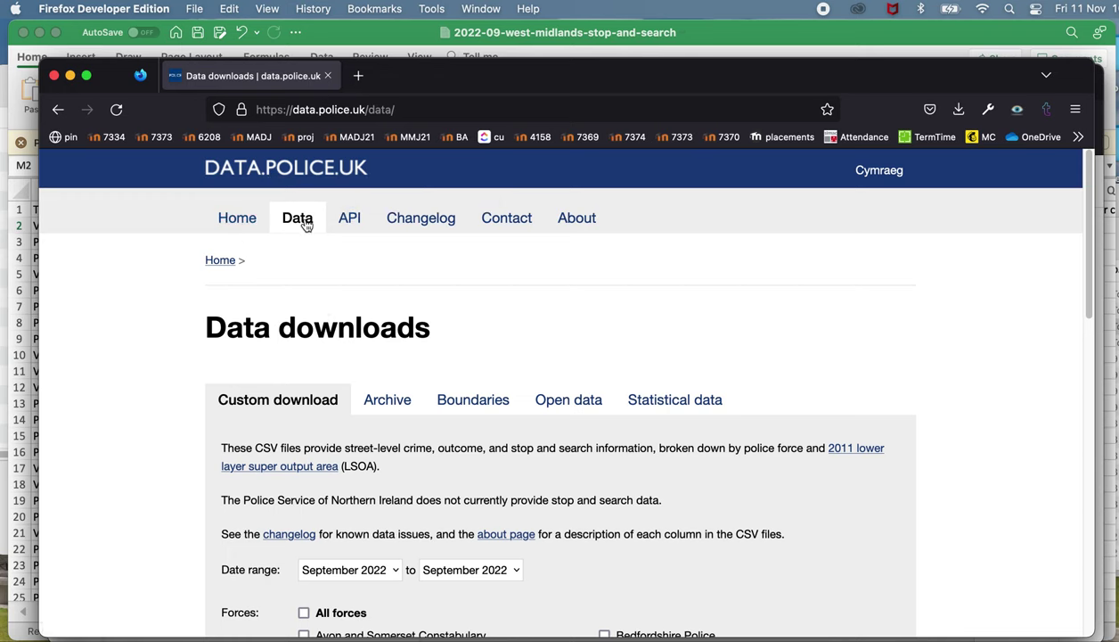
scroll(356, 410, "down", 1)
scroll(356, 410, "down", 8)
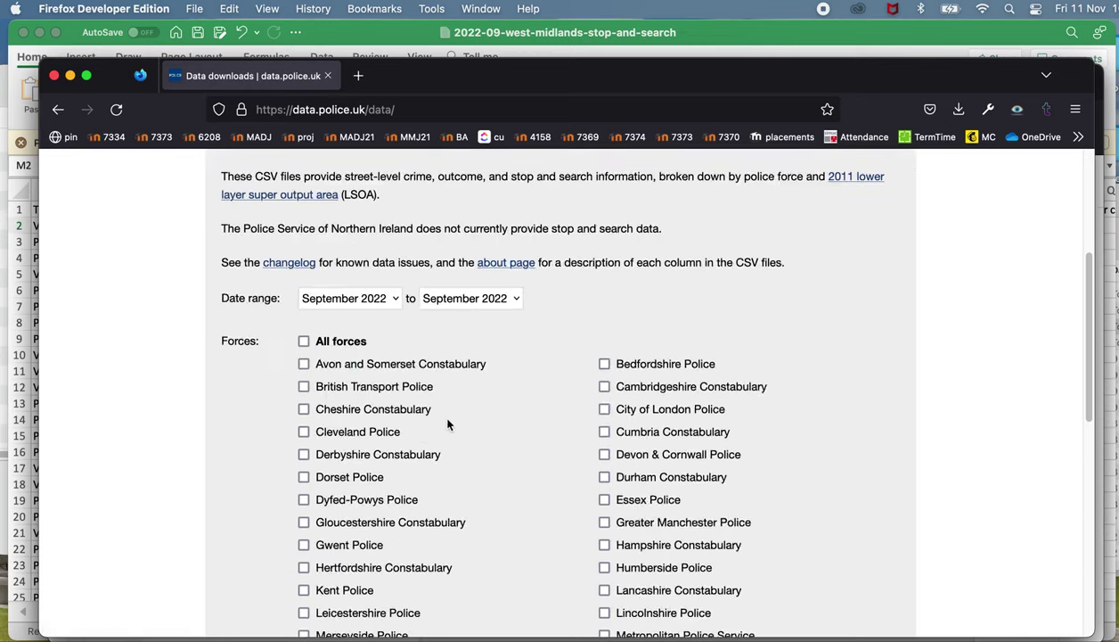
scroll(451, 434, "down", 4)
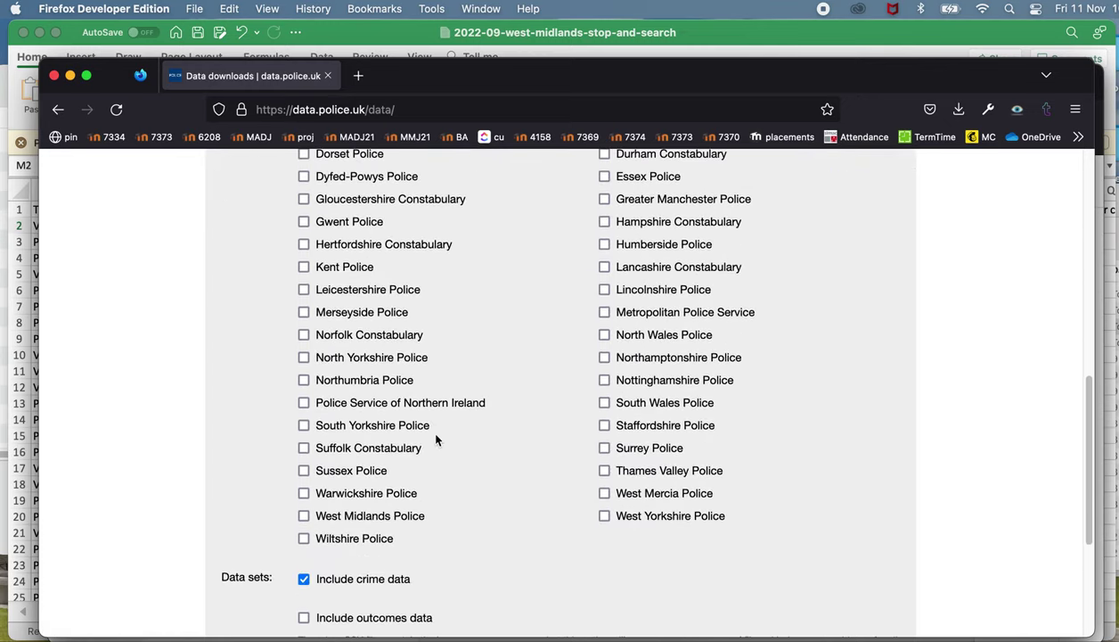
scroll(487, 489, "down", 3)
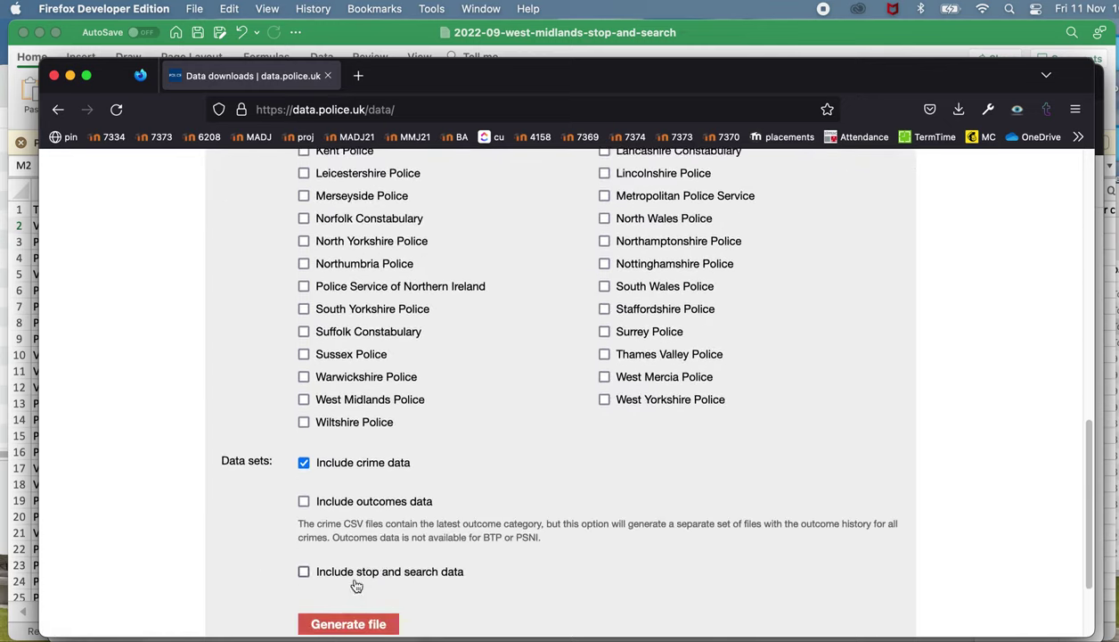
left_click(304, 572)
left_click(304, 461)
Switch back to Excel and save the CSV as an Excel Workbook (.xlsx) in Downloads, prefixing its file name with WORKINGVERSION_.
key("super+Tab")
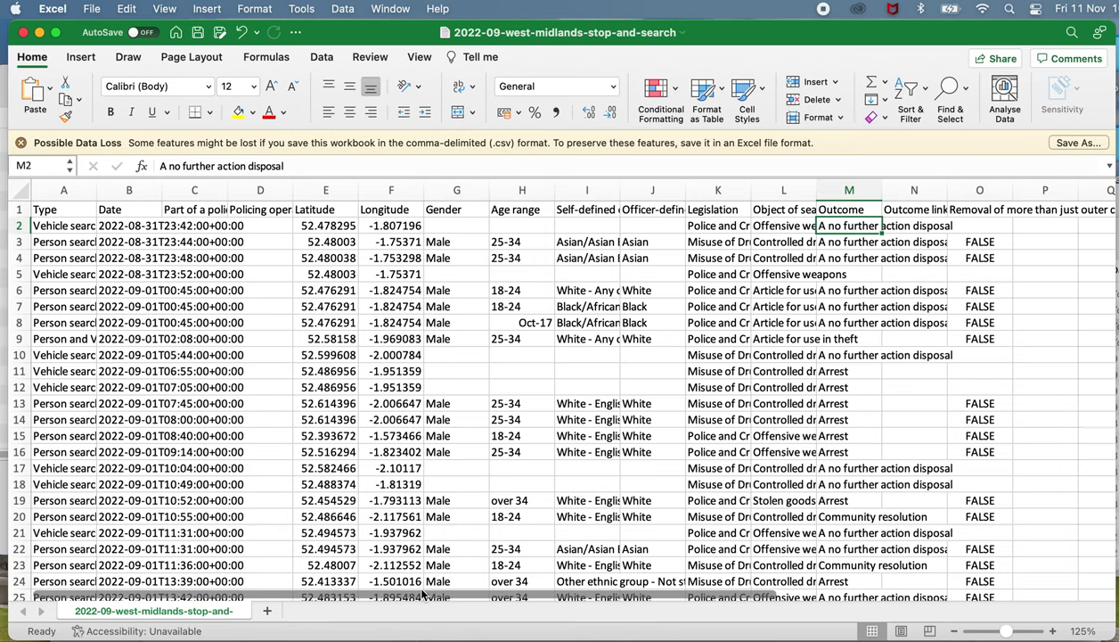
left_click(95, 9)
left_click(117, 146)
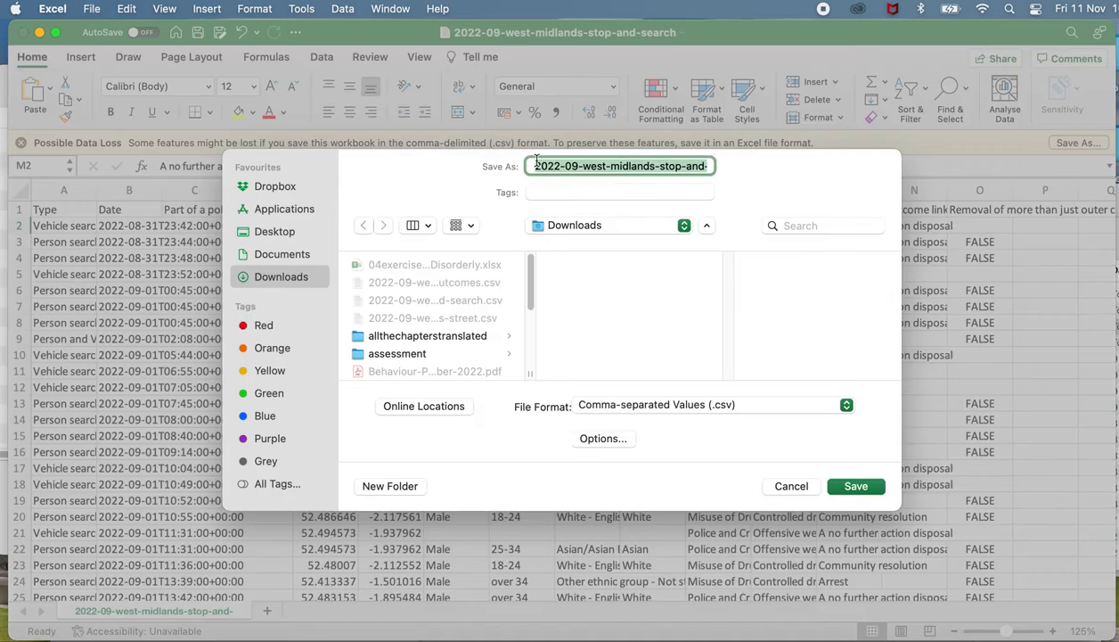
left_click(628, 166)
key("super+Left")
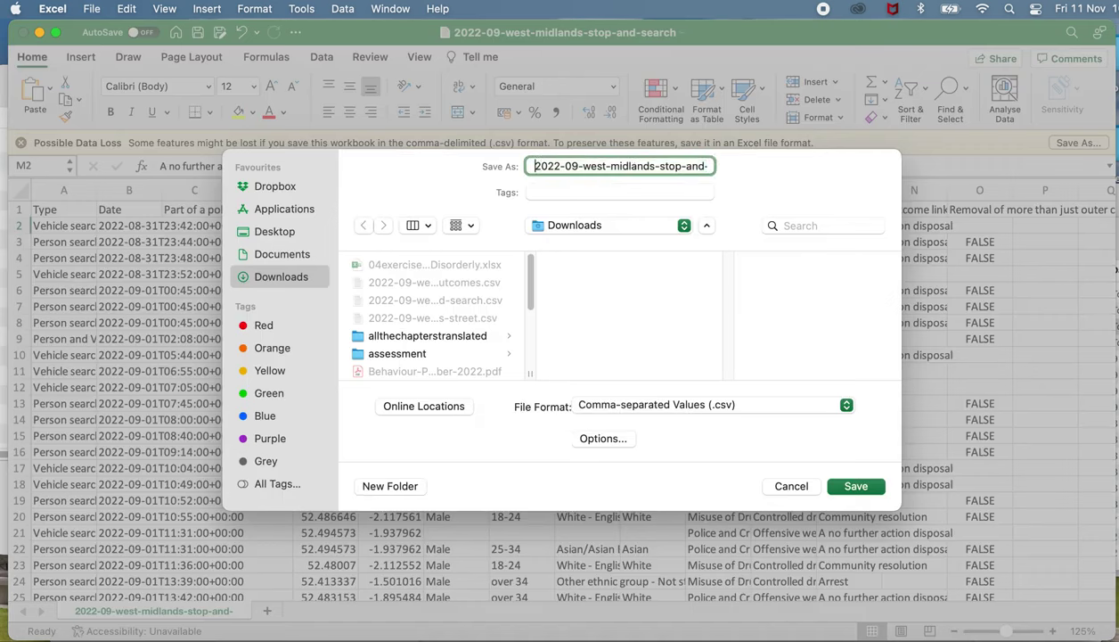
type("WORKING")
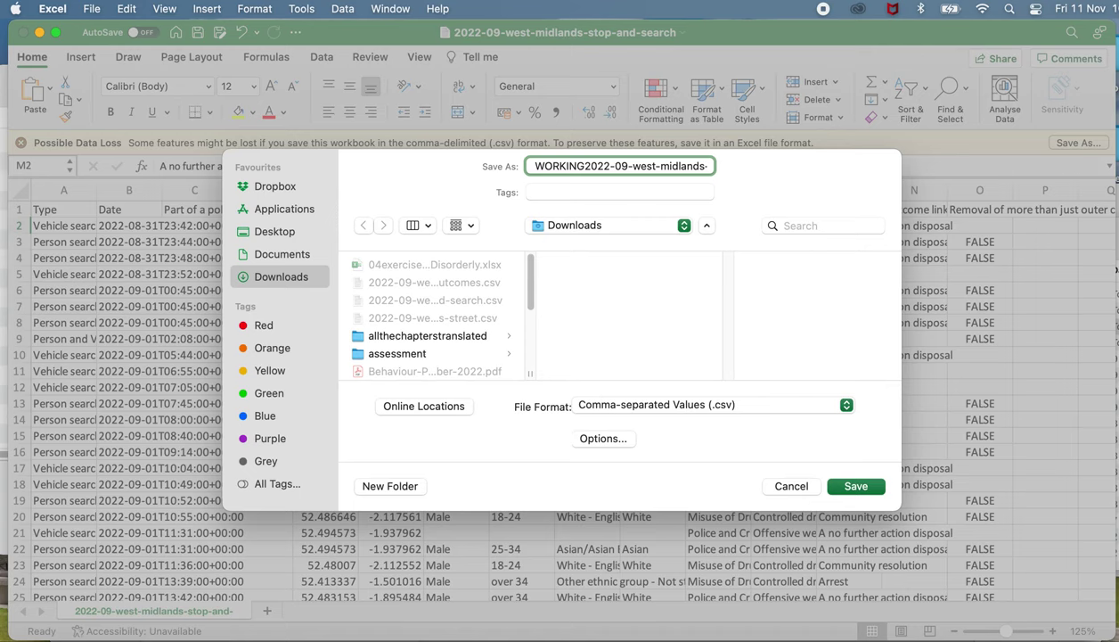
type("VERSION)")
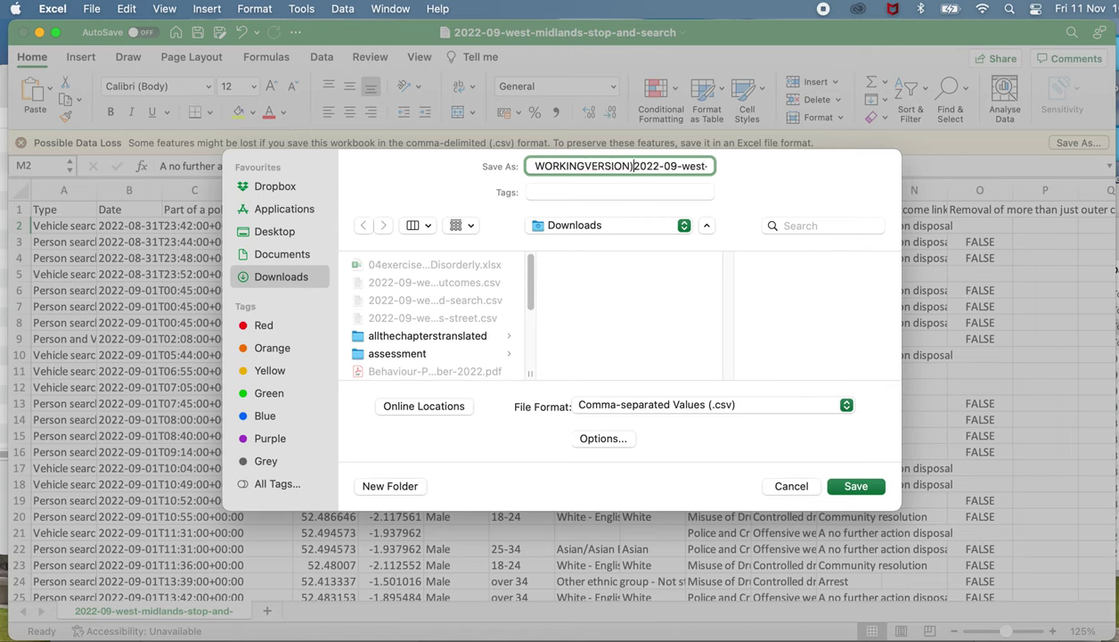
key("BackSpace")
type("_")
left_click(749, 403)
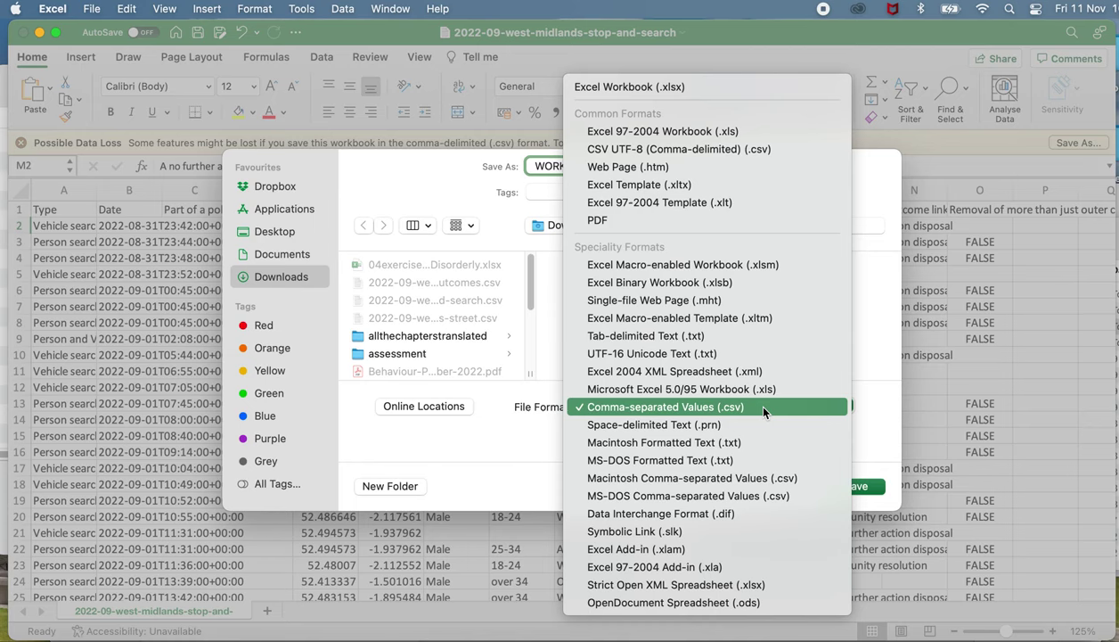
left_click(697, 93)
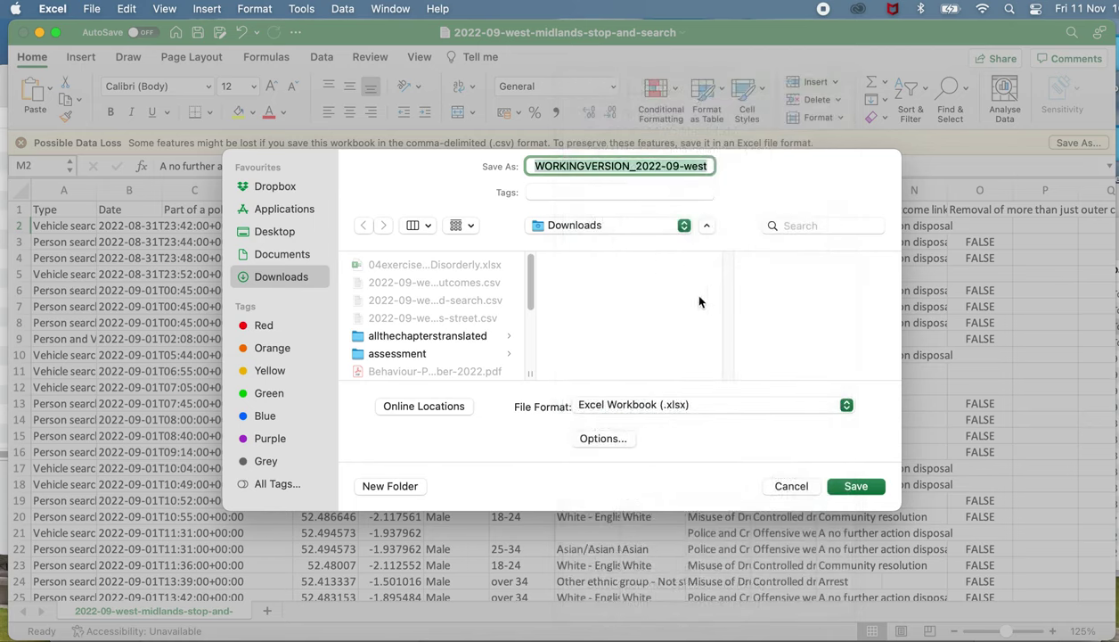
left_click(854, 486)
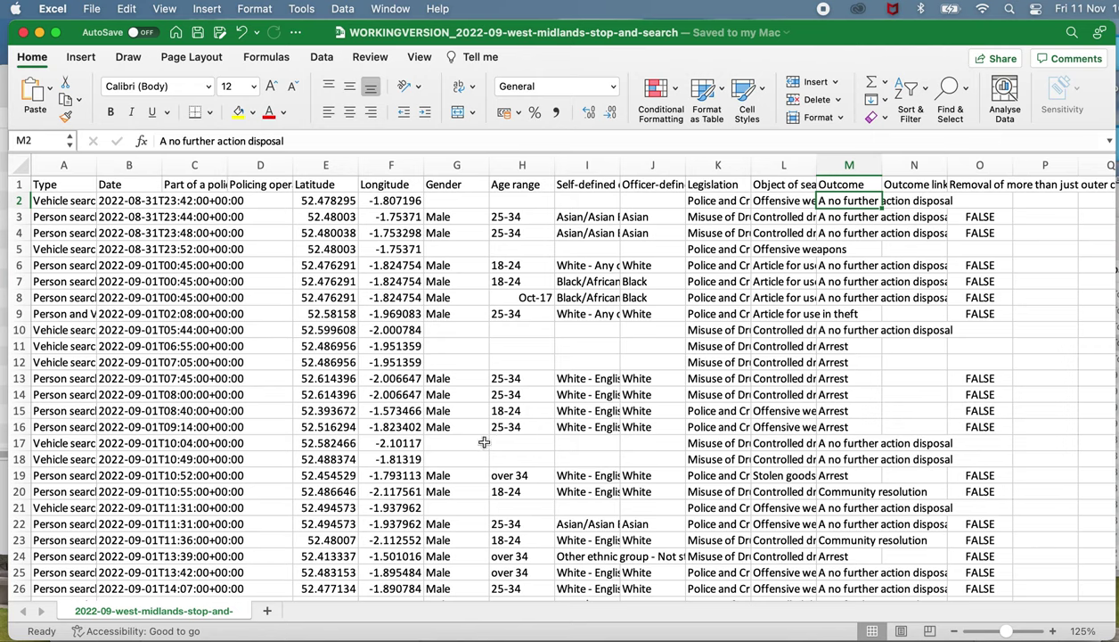
Widen the Object of search and Outcome columns, and delete the five columns from Date through Longitude.
left_click(830, 184)
mouse_move(885, 165)
left_mouse_down()
mouse_move(972, 166)
mouse_move(829, 165)
mouse_move(877, 166)
left_mouse_up()
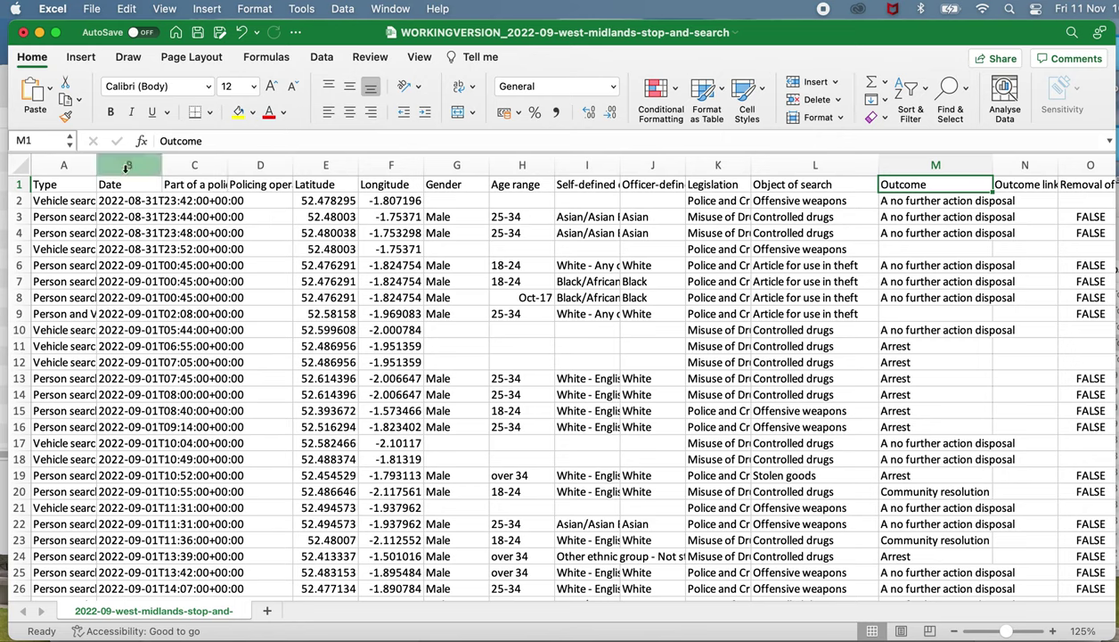
left_click_drag(127, 164, 391, 161)
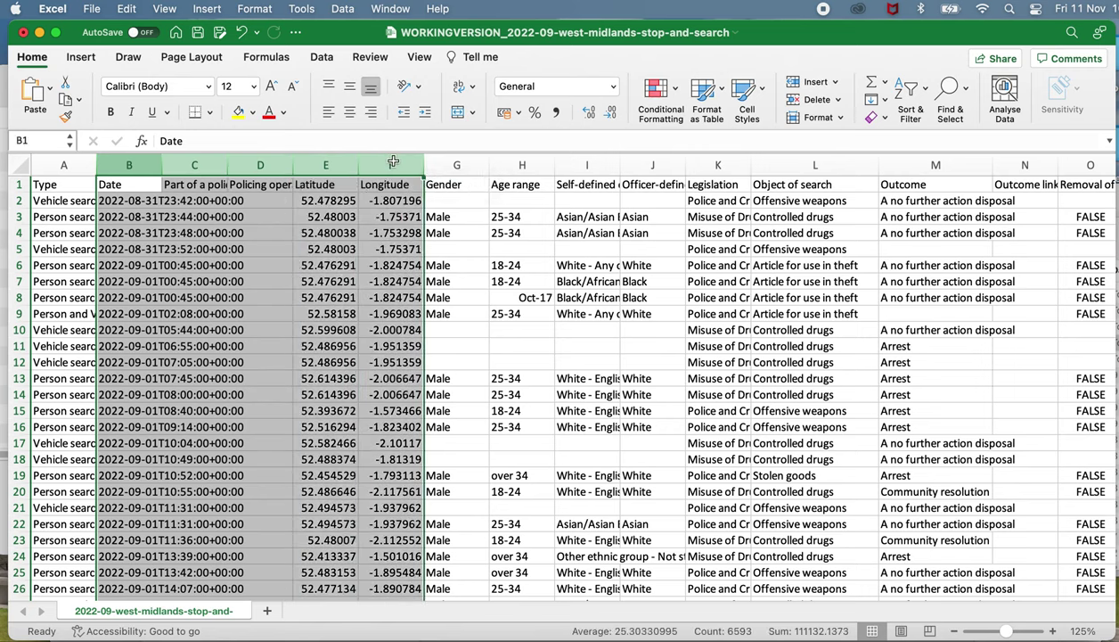
right_click(385, 157)
left_click(385, 264)
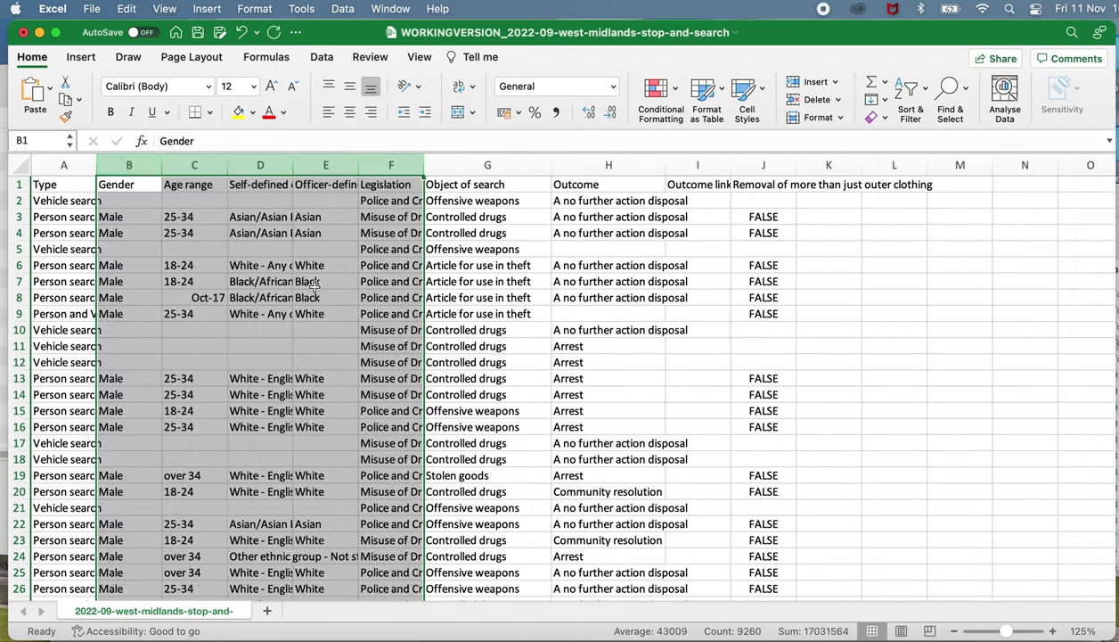
left_click(261, 330)
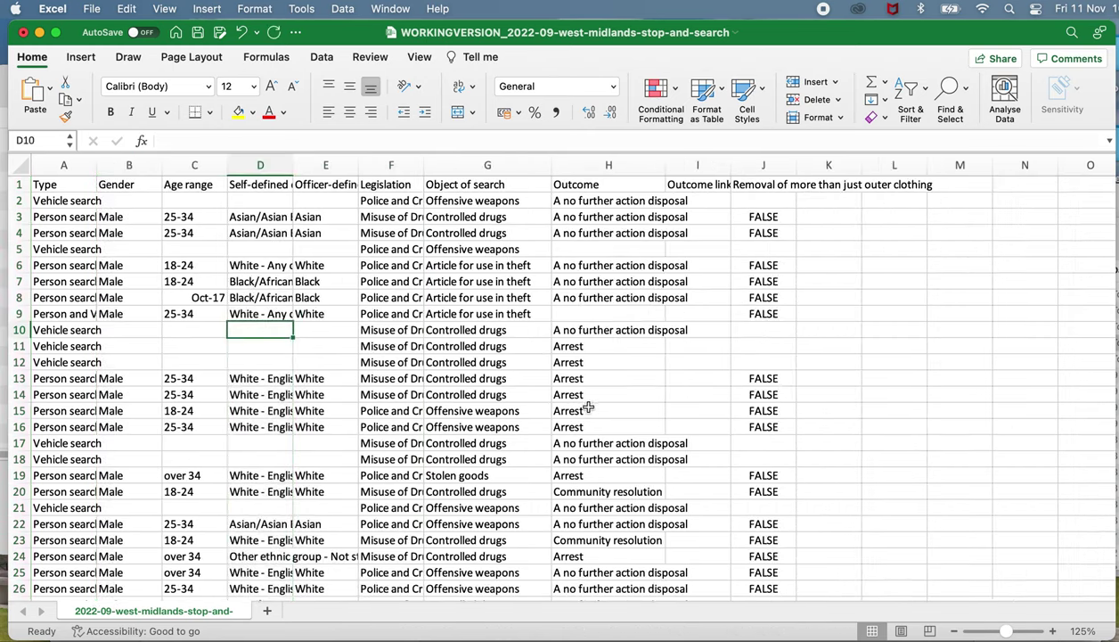
Look down the "Outcome linked to object of search" column for its first filled cells and return to the Object of search entries.
left_click(703, 182)
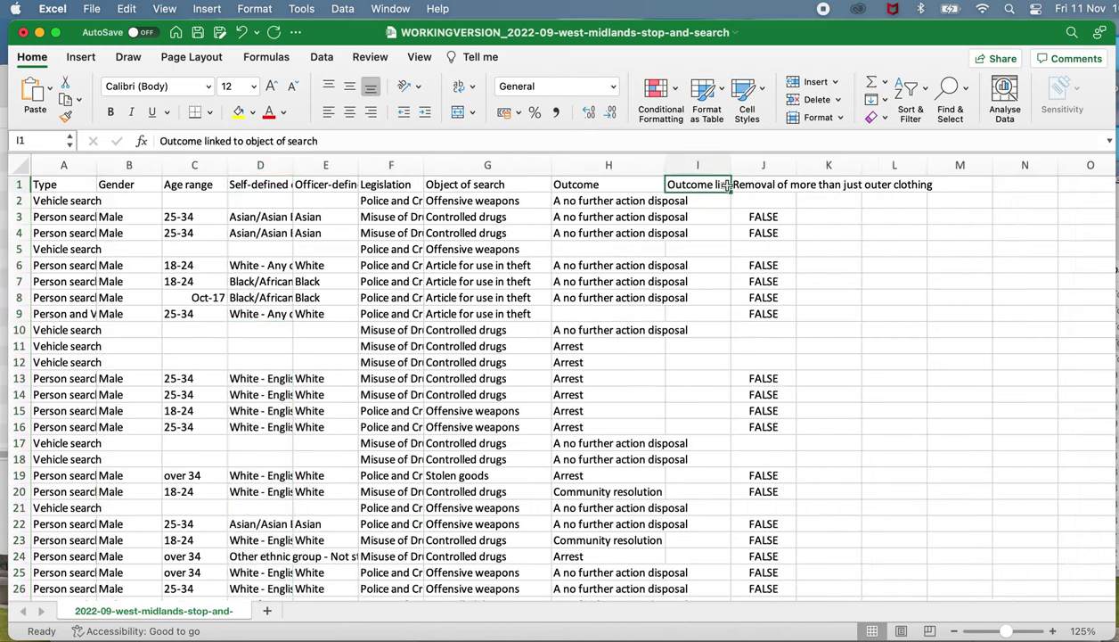
key("super+Down")
key("Down")
key("Up")
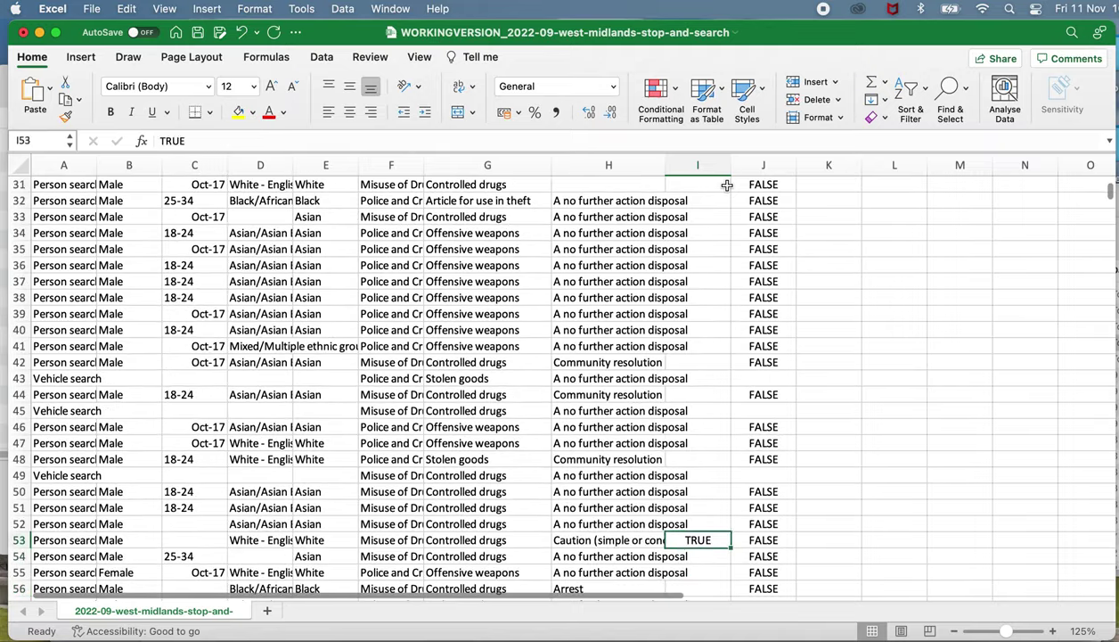
key("Left")
key("super+Up")
key("Left")
key("super+Up")
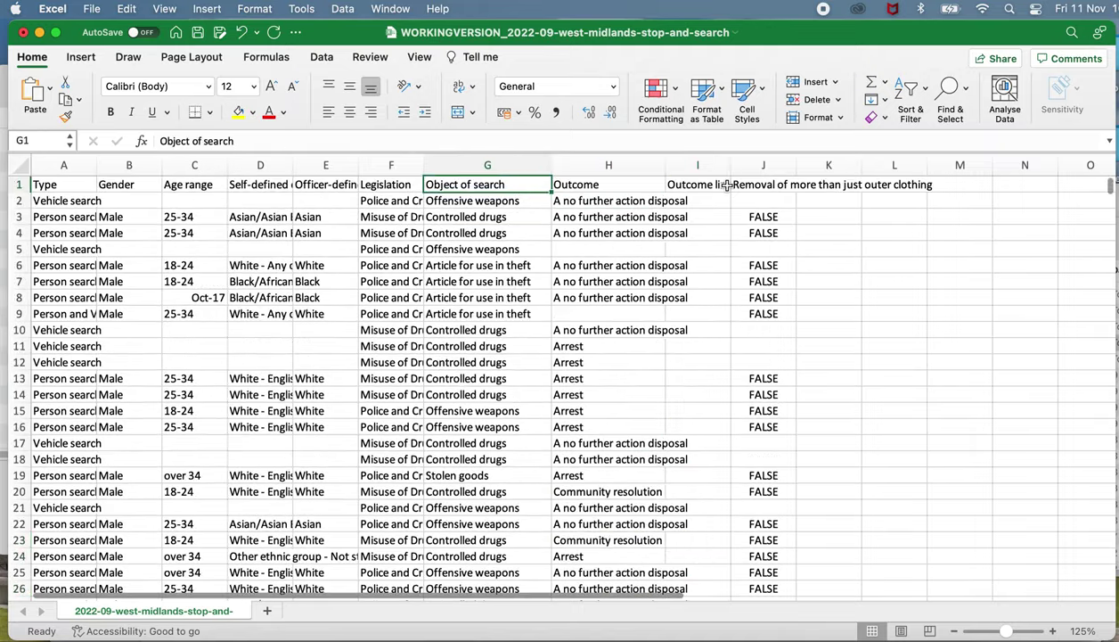
key("Down")
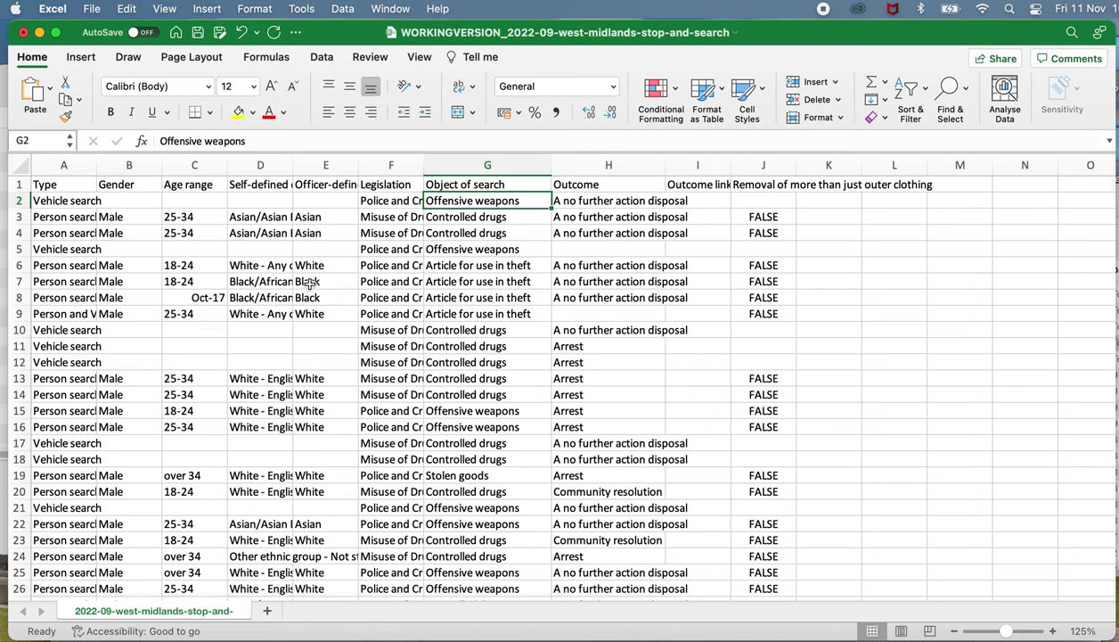
Delete the Officer-defined ethnicity column and widen the Outcome column.
left_click(314, 192)
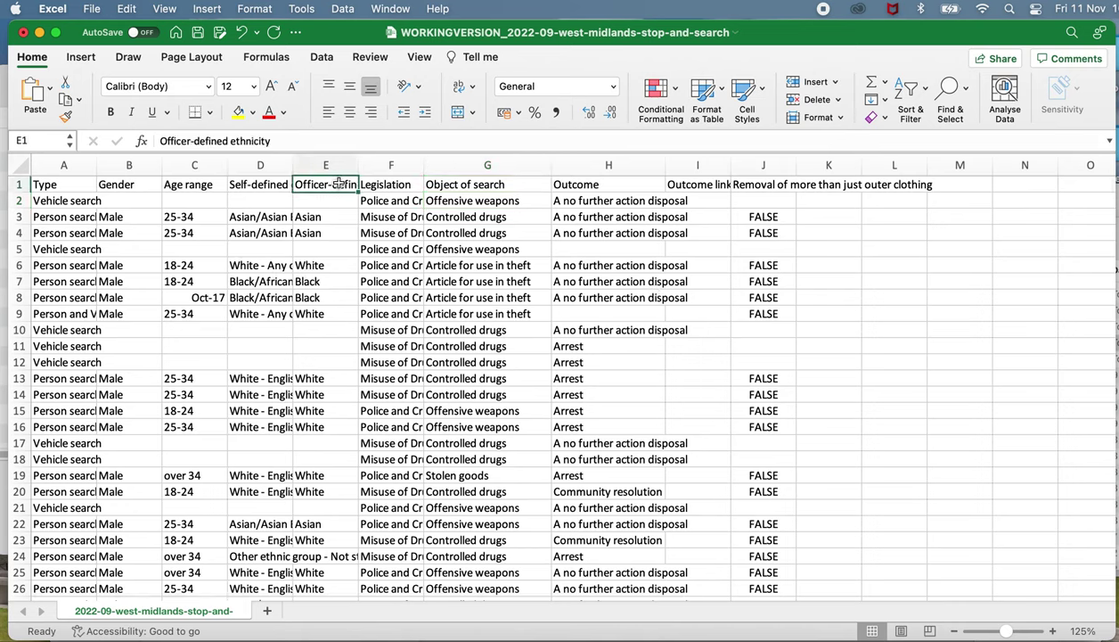
right_click(336, 165)
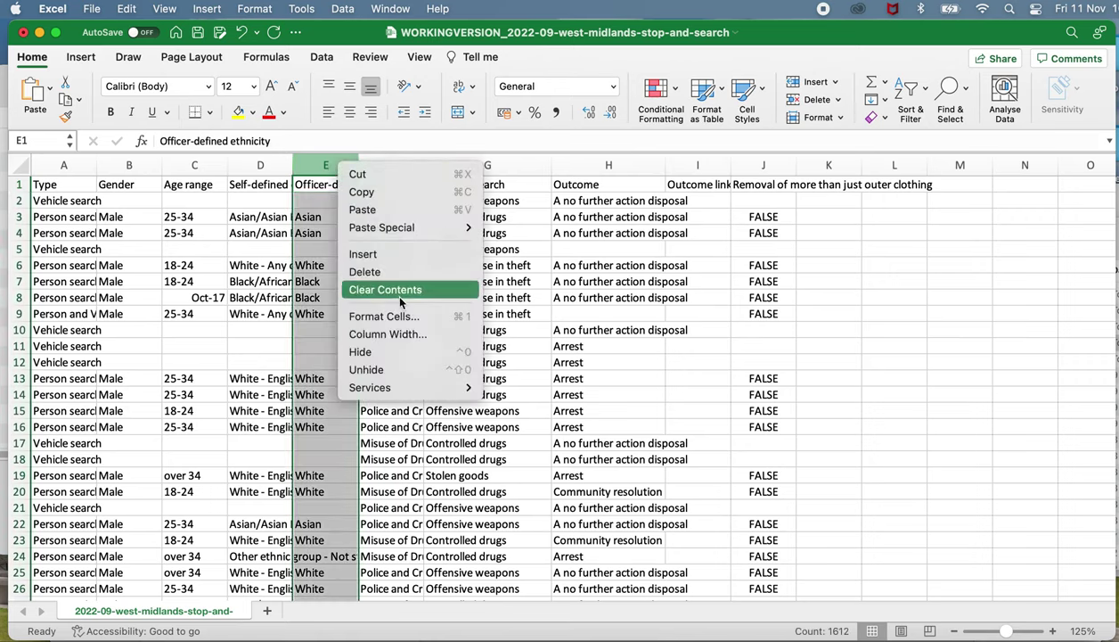
left_click(379, 269)
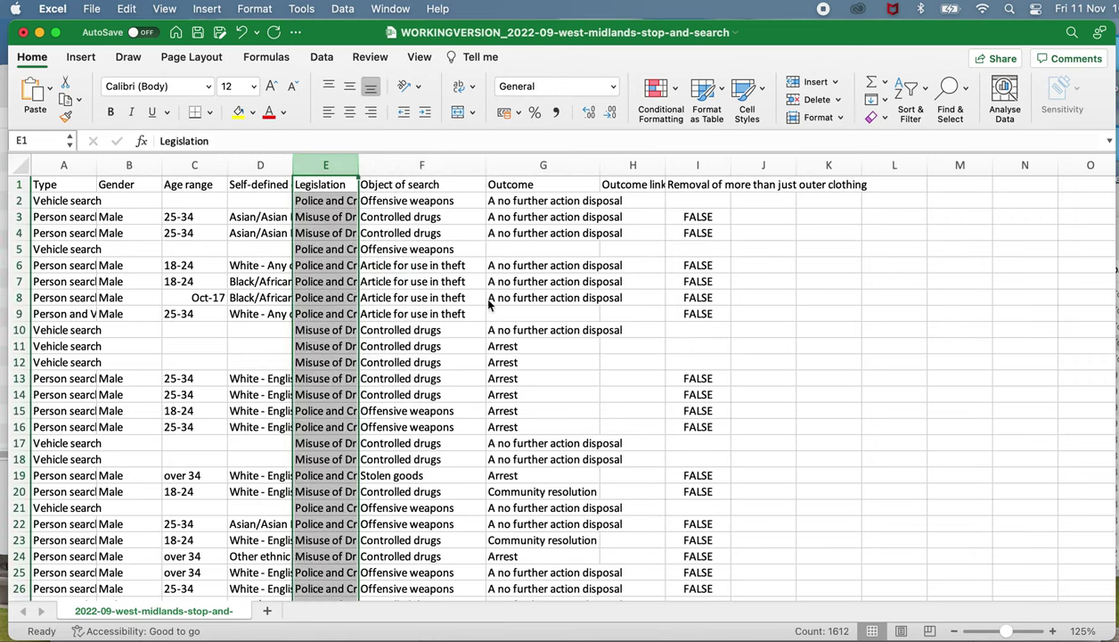
left_click(253, 313)
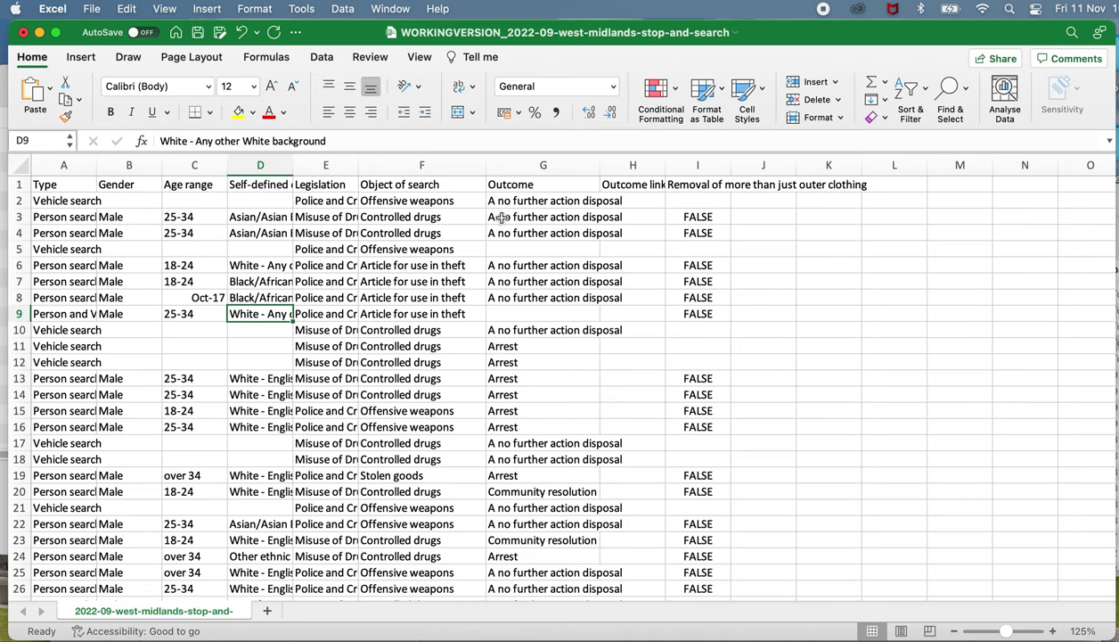
double_click(600, 165)
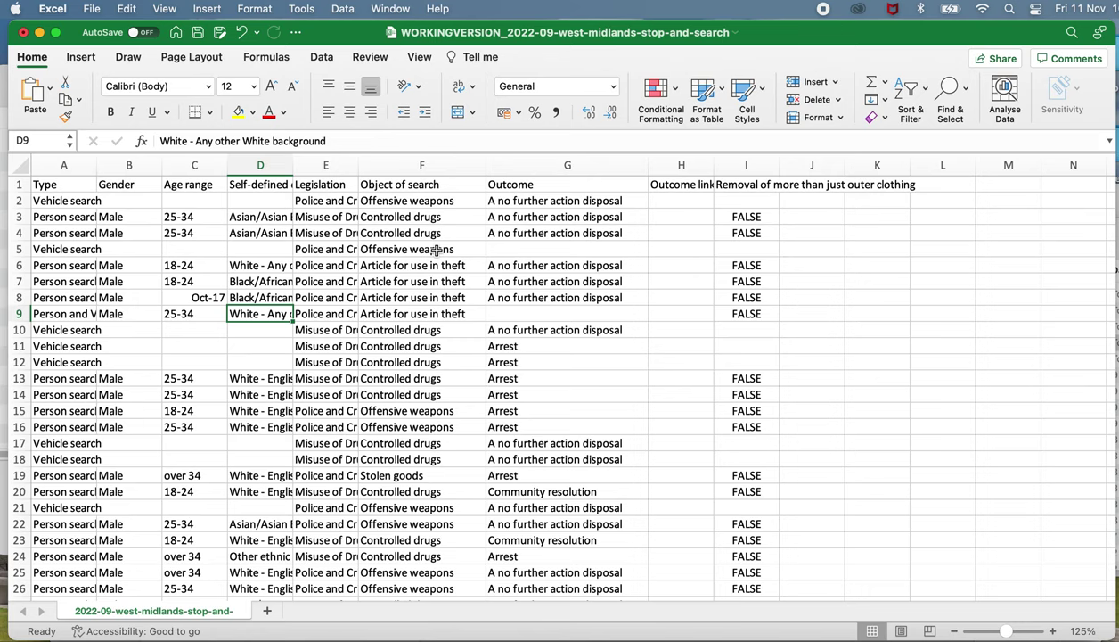
Examine sample values in the Outcome and Object of search columns, including the end of the data.
left_click(515, 348)
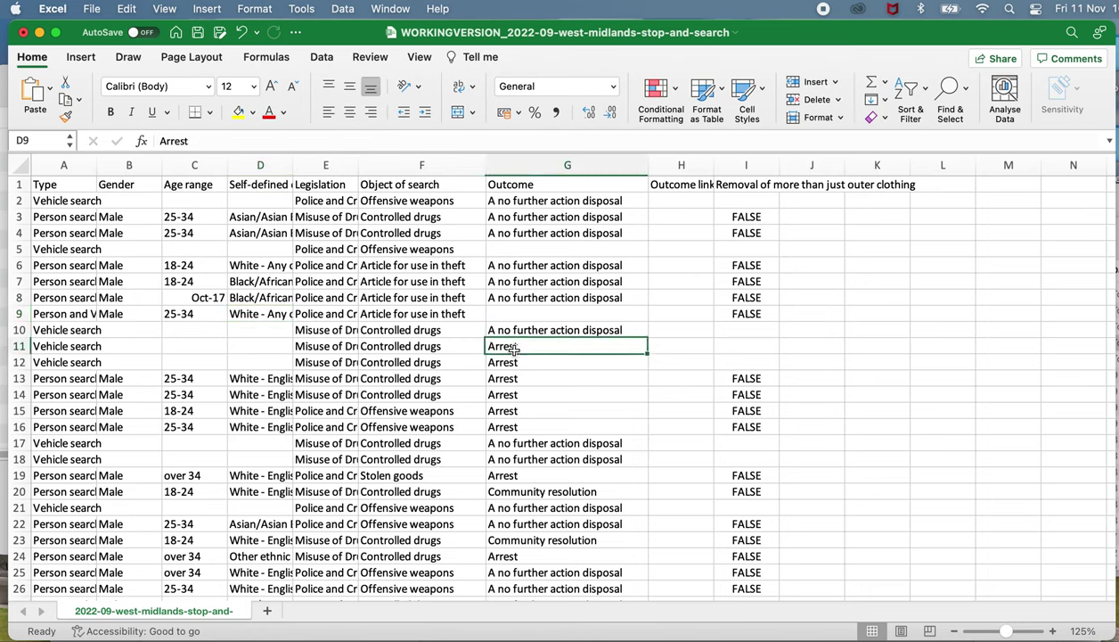
left_click(570, 439)
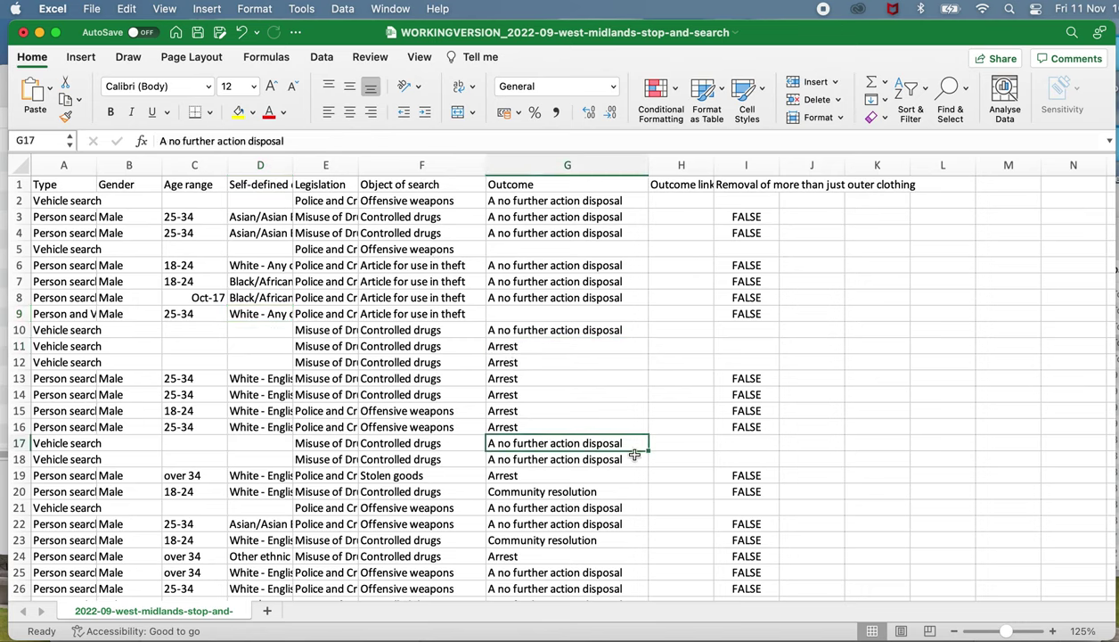
left_click(417, 204)
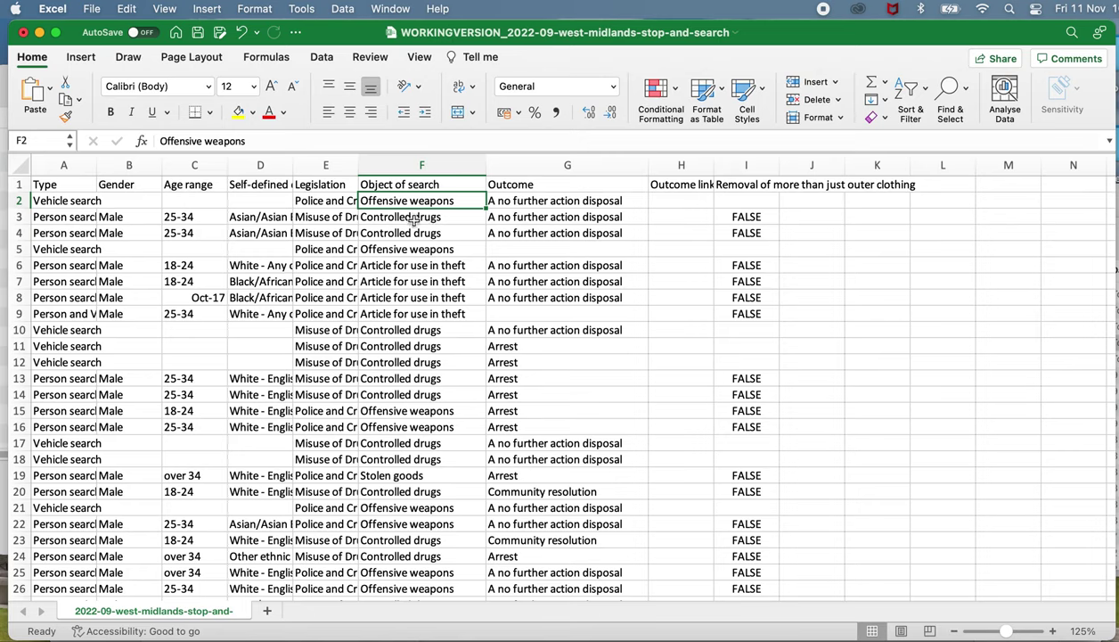
left_click(445, 250)
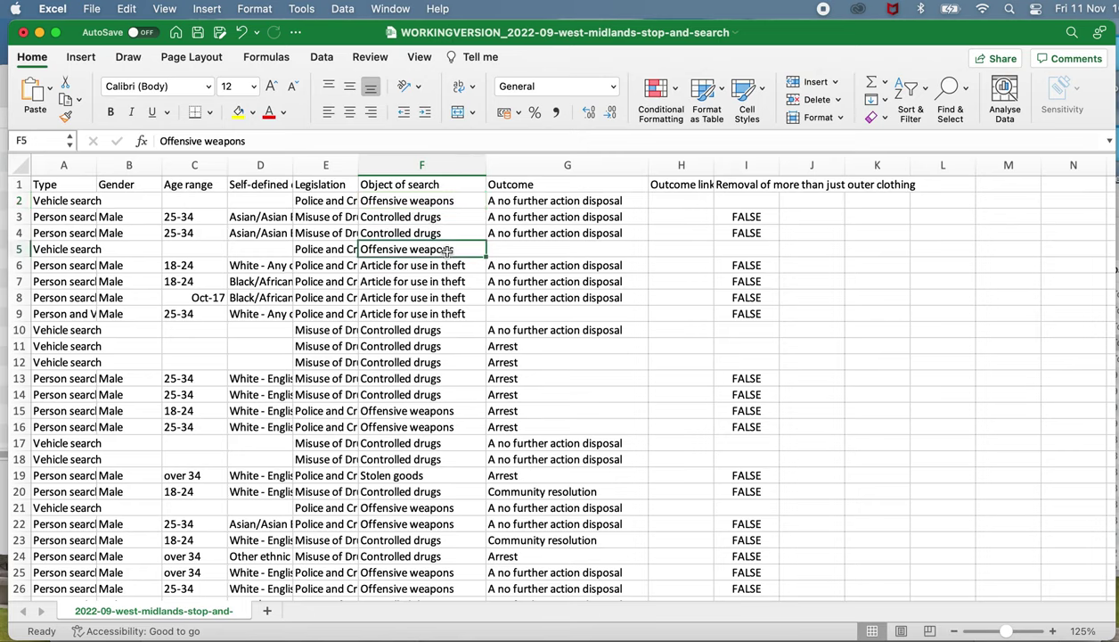
key("super+Down")
key("Down")
key("Down")
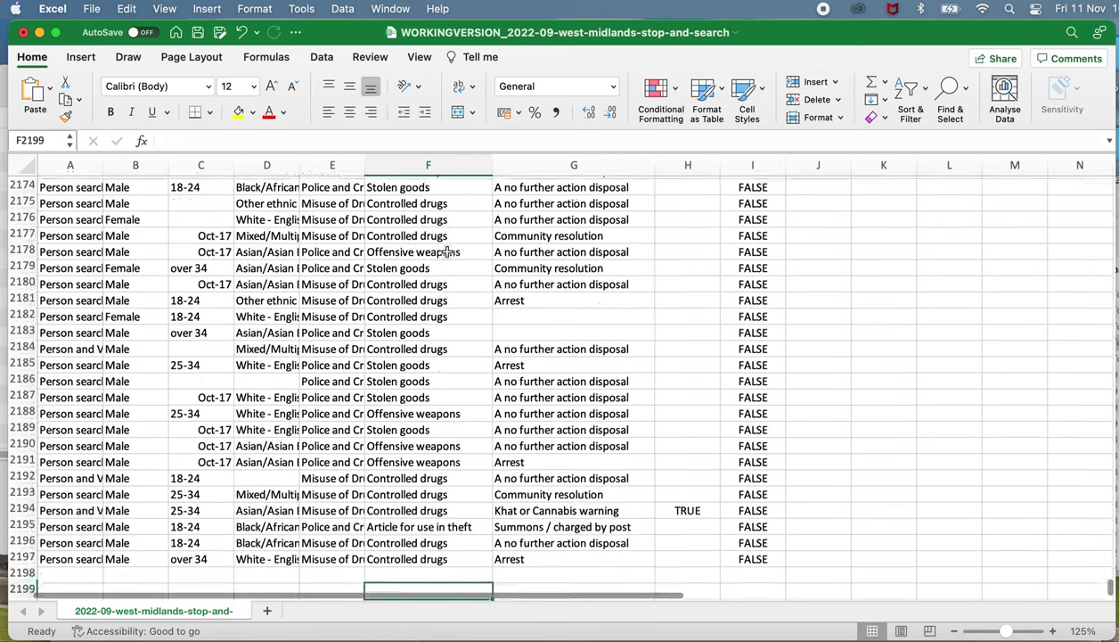
key("super+Up")
key("super+Up")
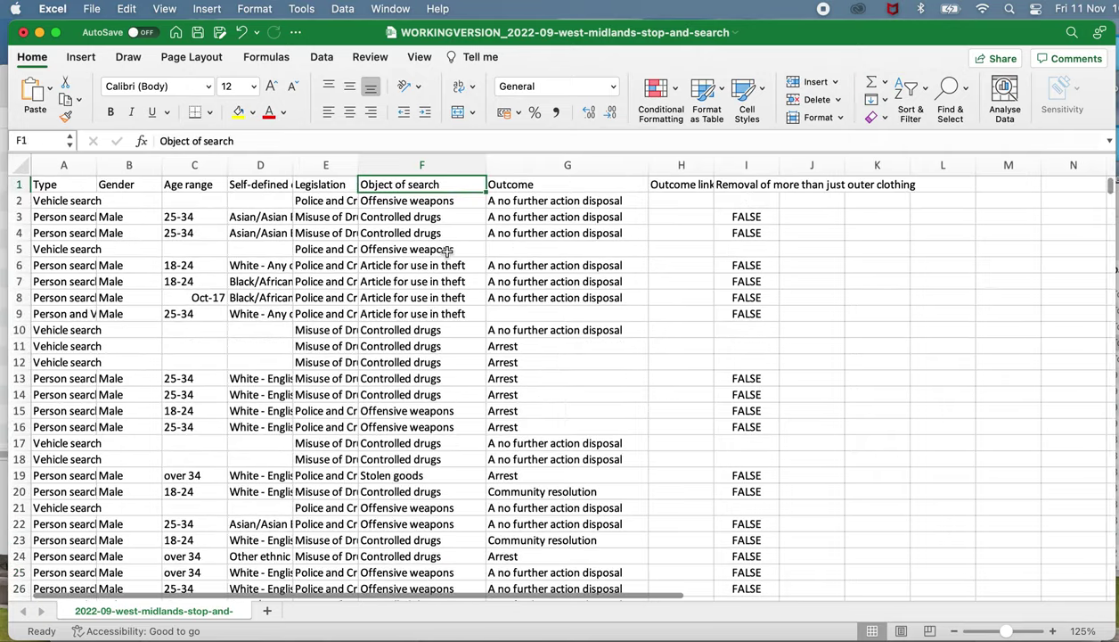
Insert an empty column between Object of search and Outcome.
left_click(536, 165)
right_click(537, 165)
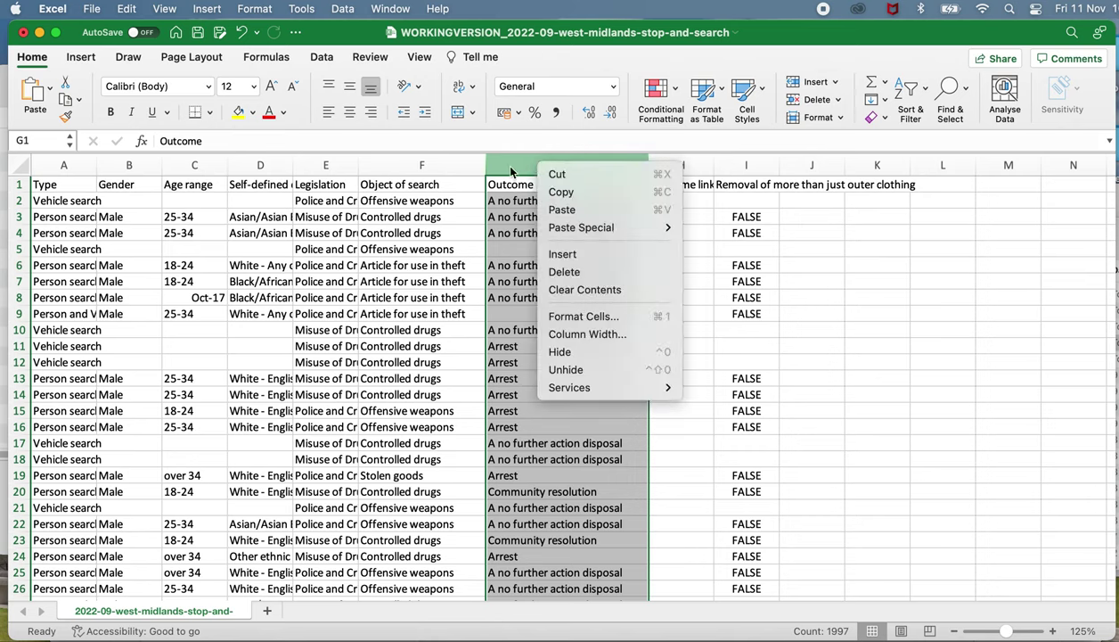
left_click(510, 170)
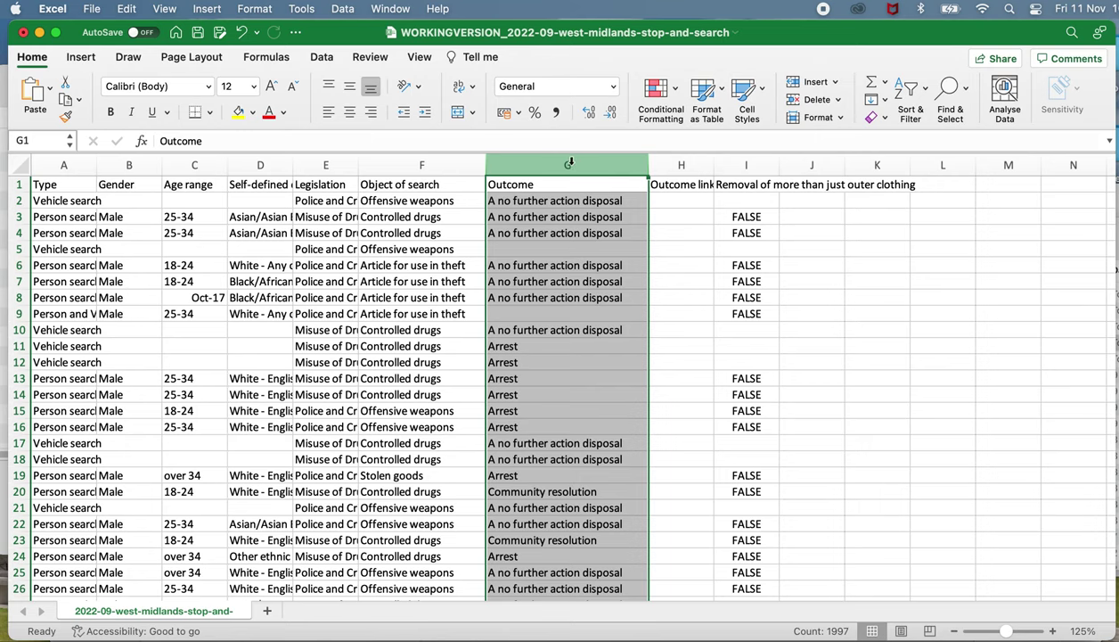
right_click(571, 163)
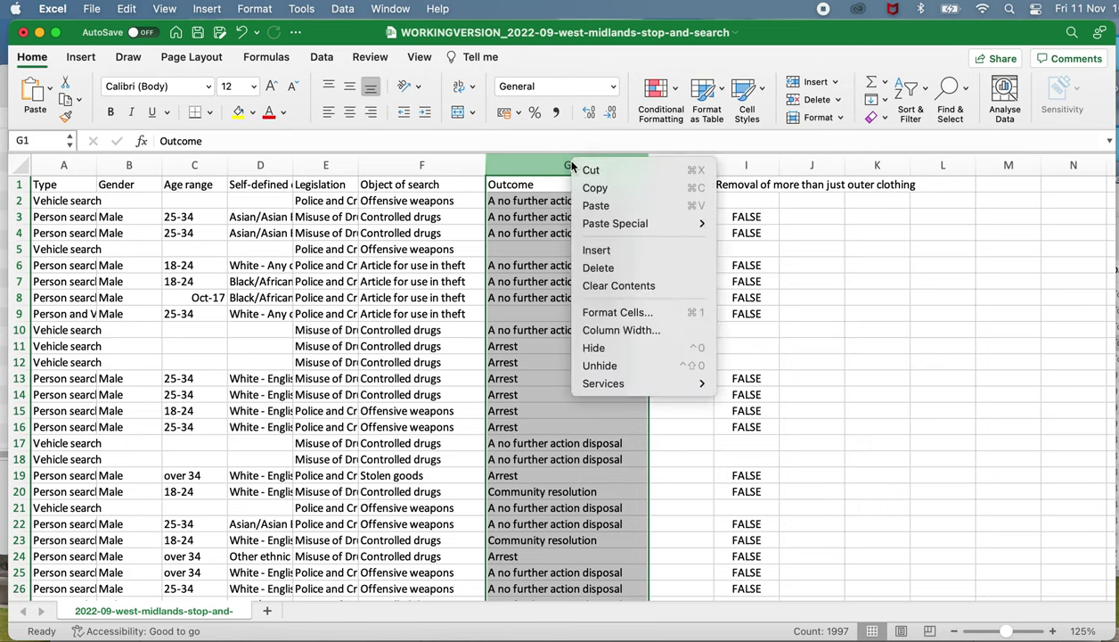
left_click(620, 256)
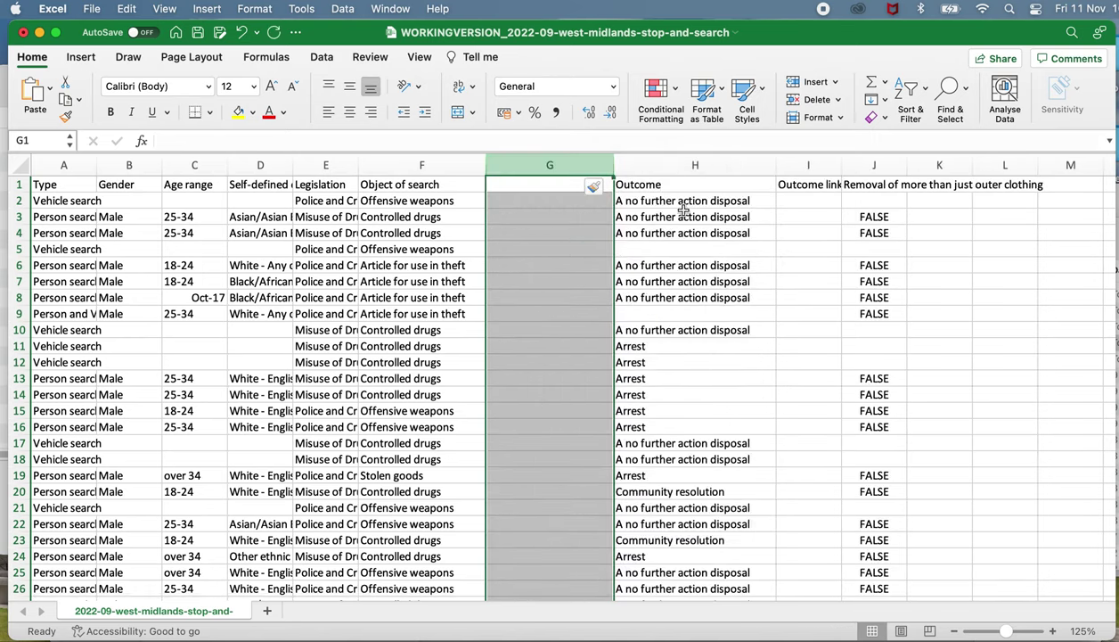
Enter the header NO OUTCOME in cell G1 of the empty column before Outcome.
left_click(648, 233)
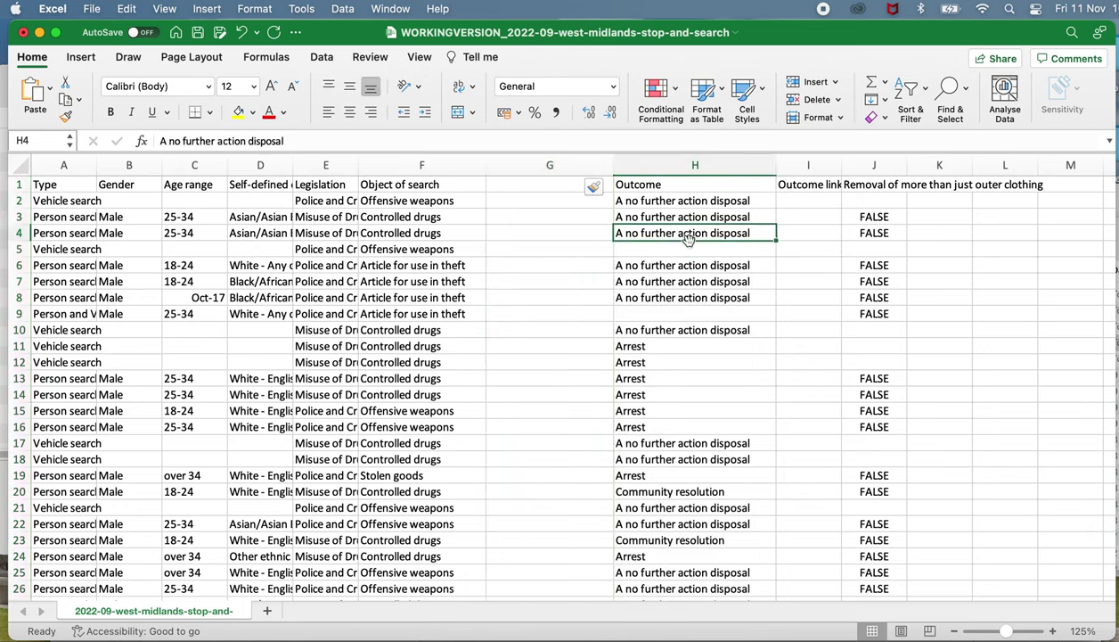
left_click(534, 187)
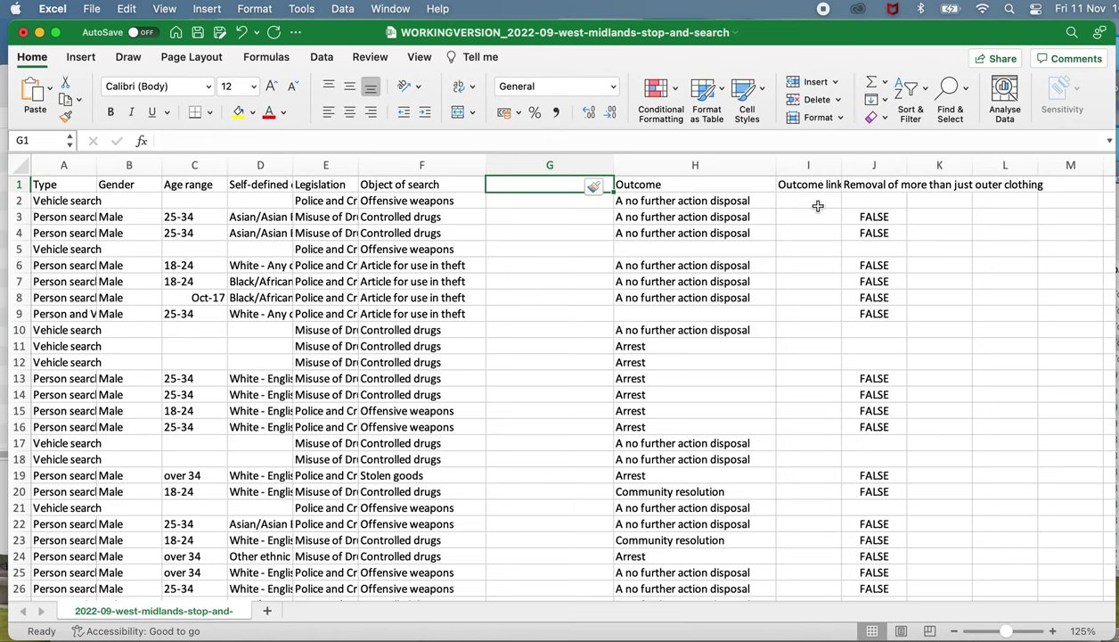
type("NO O")
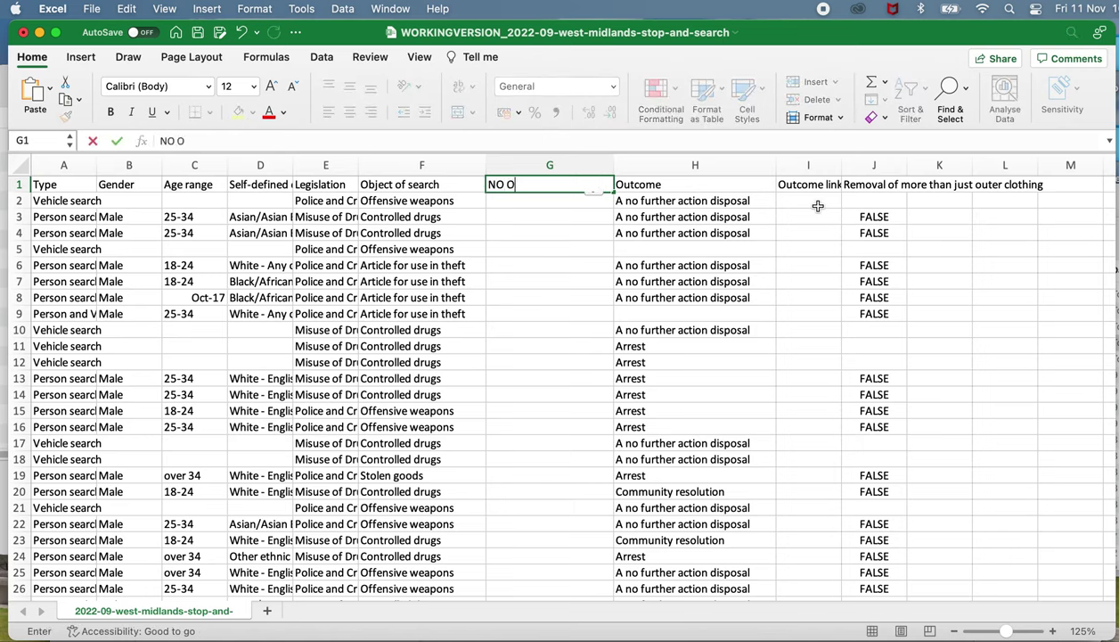
type("UTCOME")
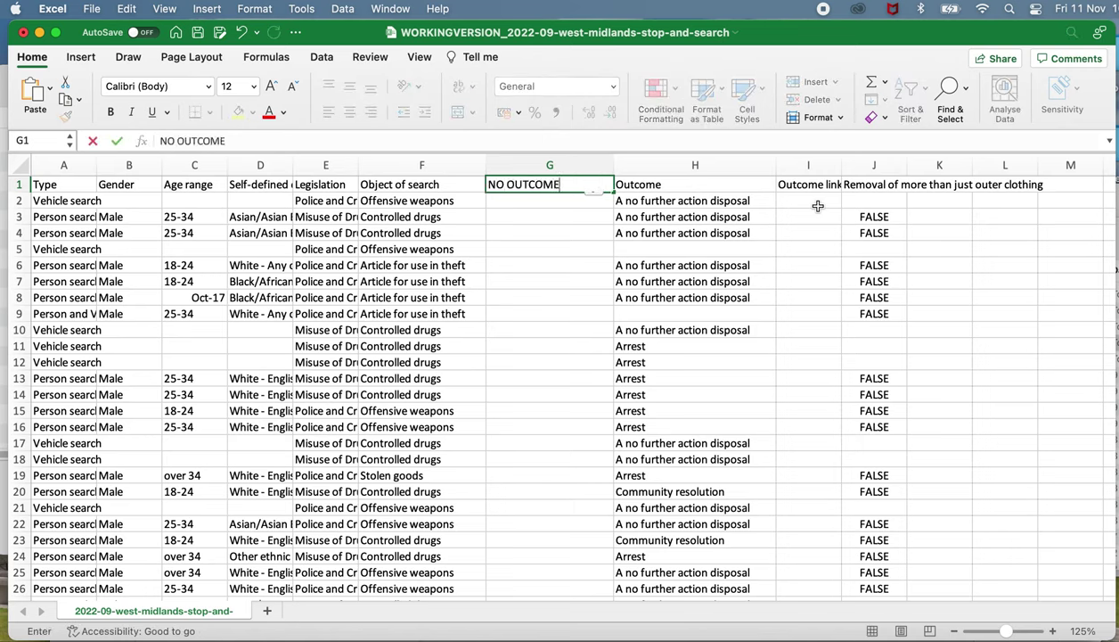
key("Return")
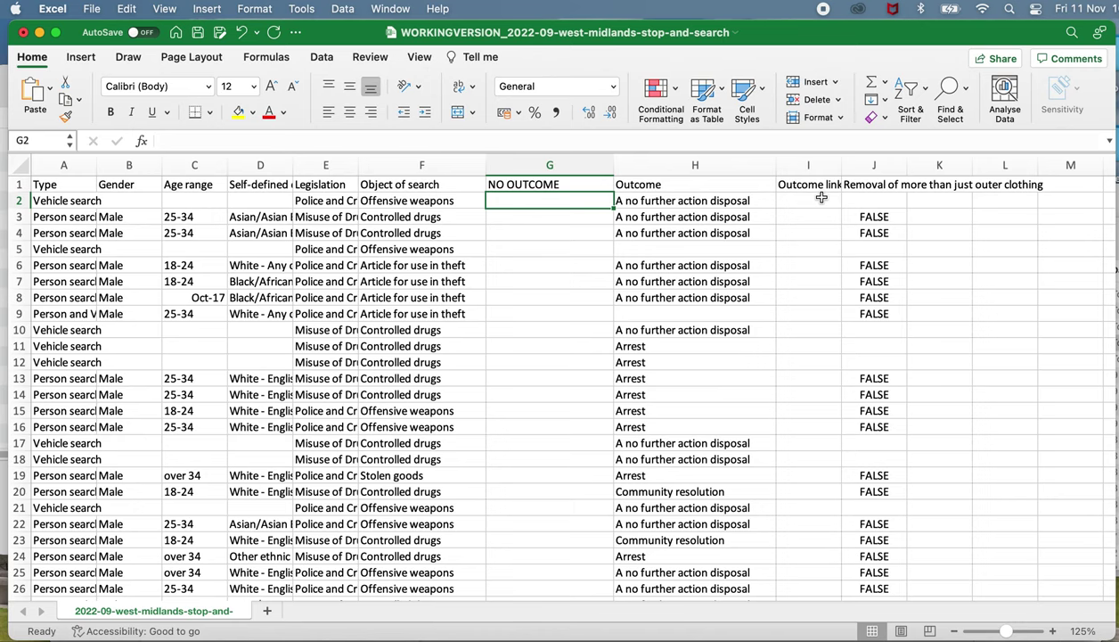
type("=")
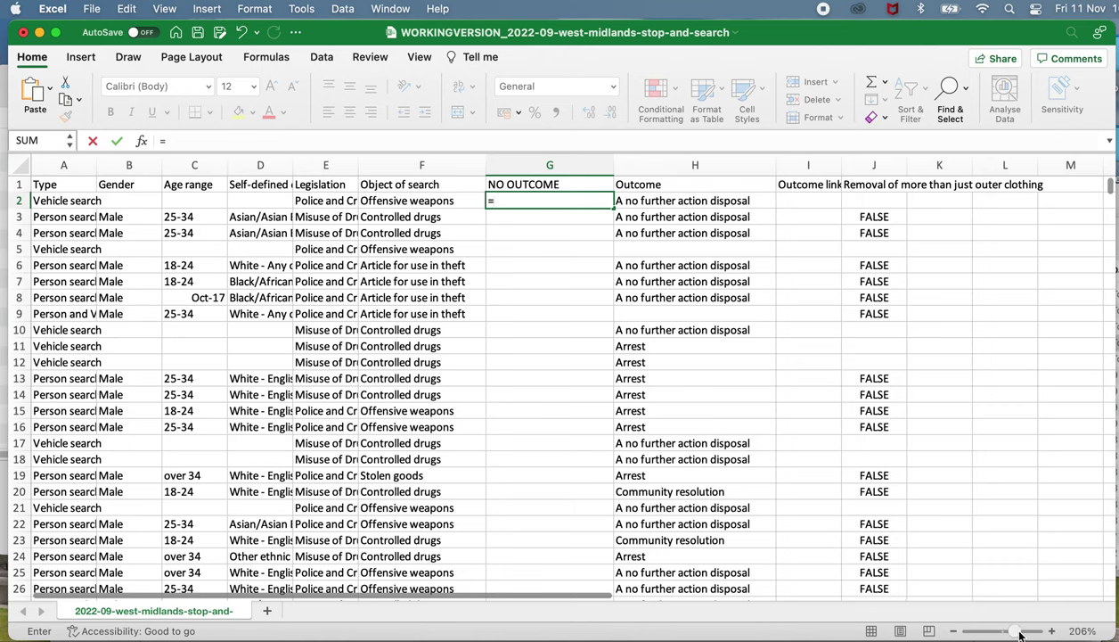
left_click(515, 199)
key("Escape")
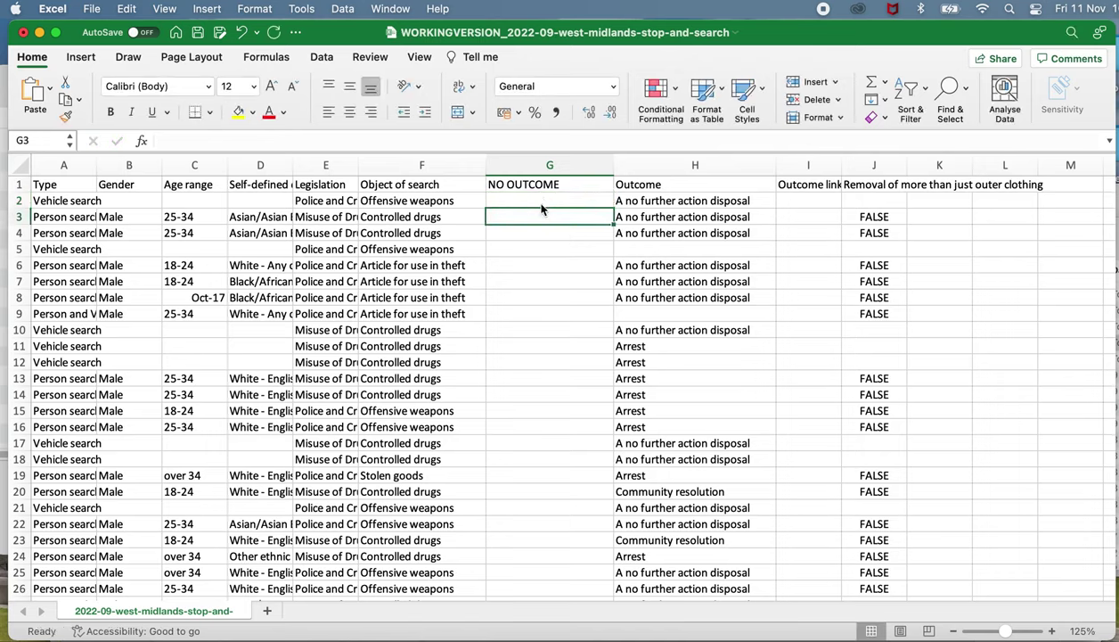
Enter the formula =ISBLANK(H2) in cell G2 to test whether the row's outcome is empty.
left_click_drag(1005, 631, 1014, 631)
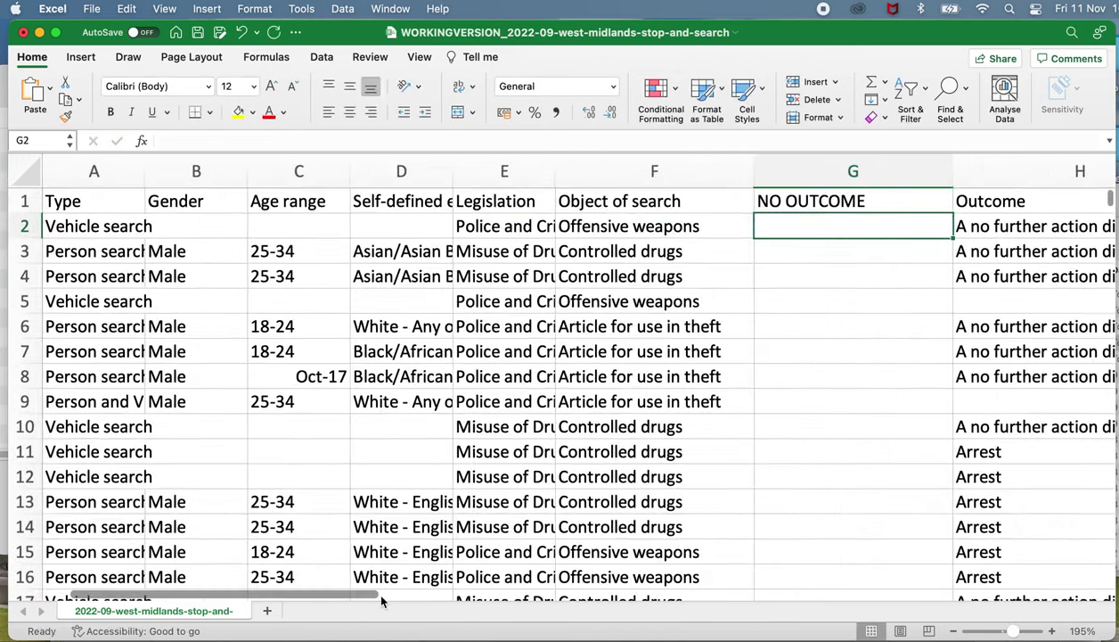
left_click_drag(373, 595, 574, 593)
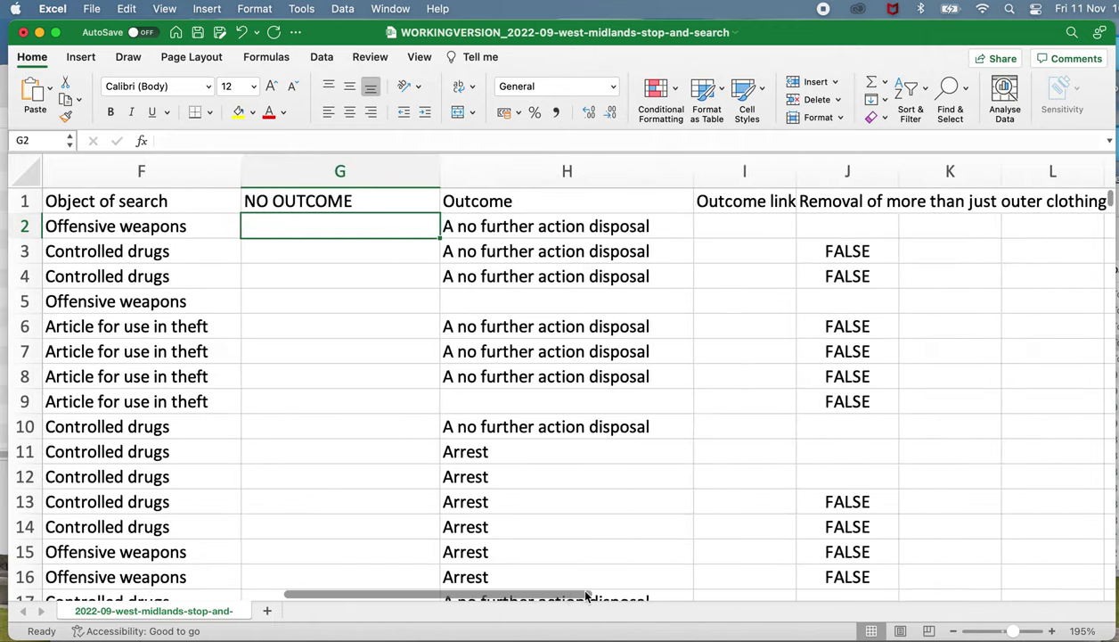
type("=")
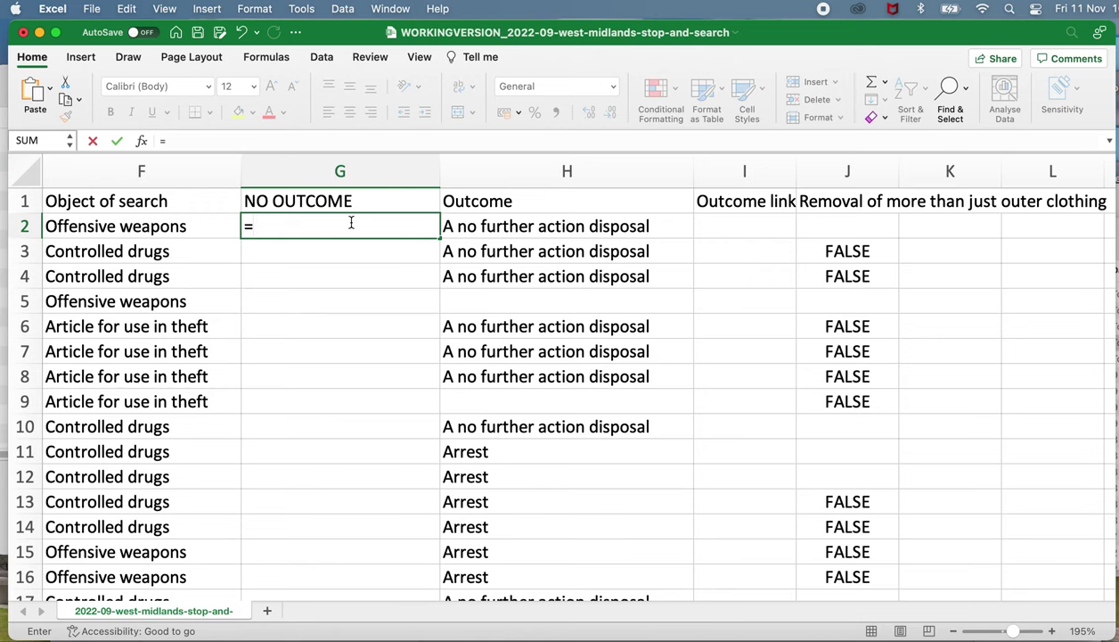
type("ISB")
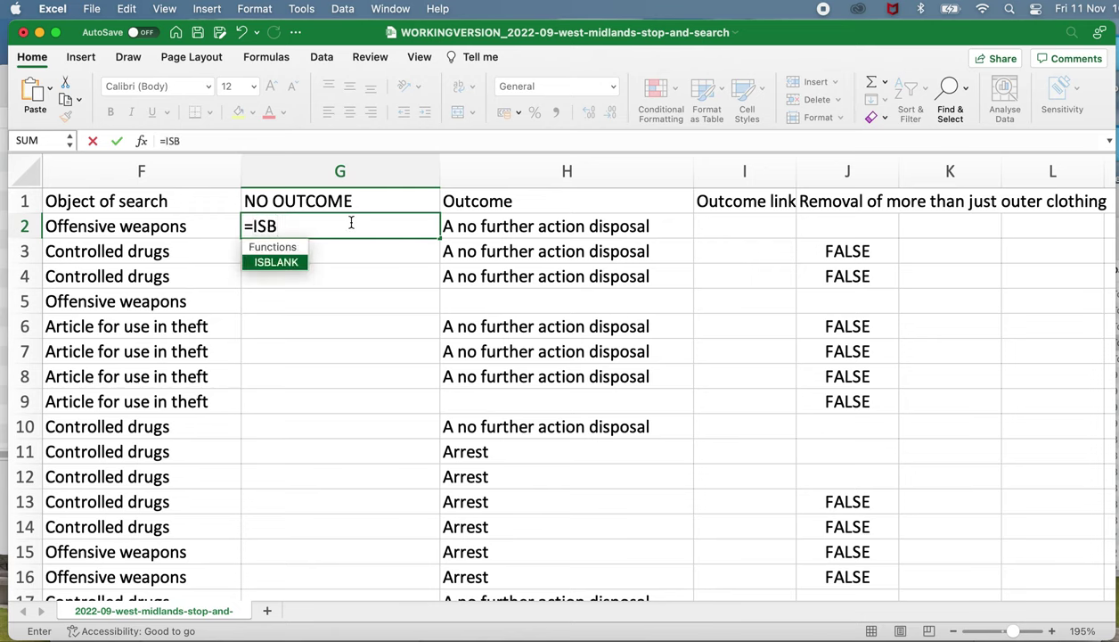
type("L")
double_click(279, 264)
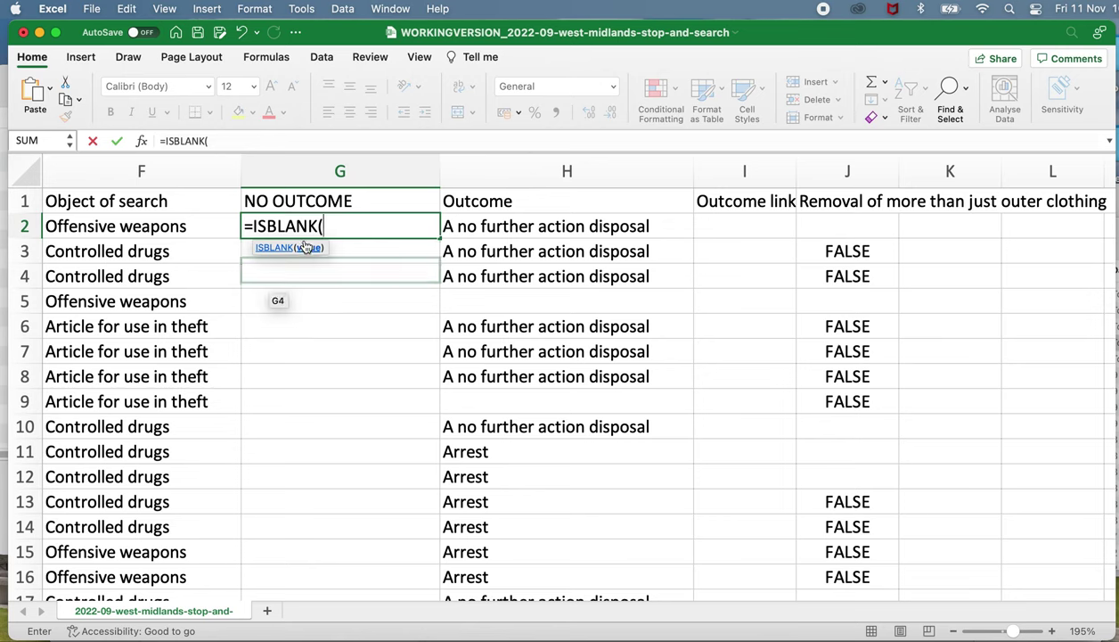
left_click(521, 226)
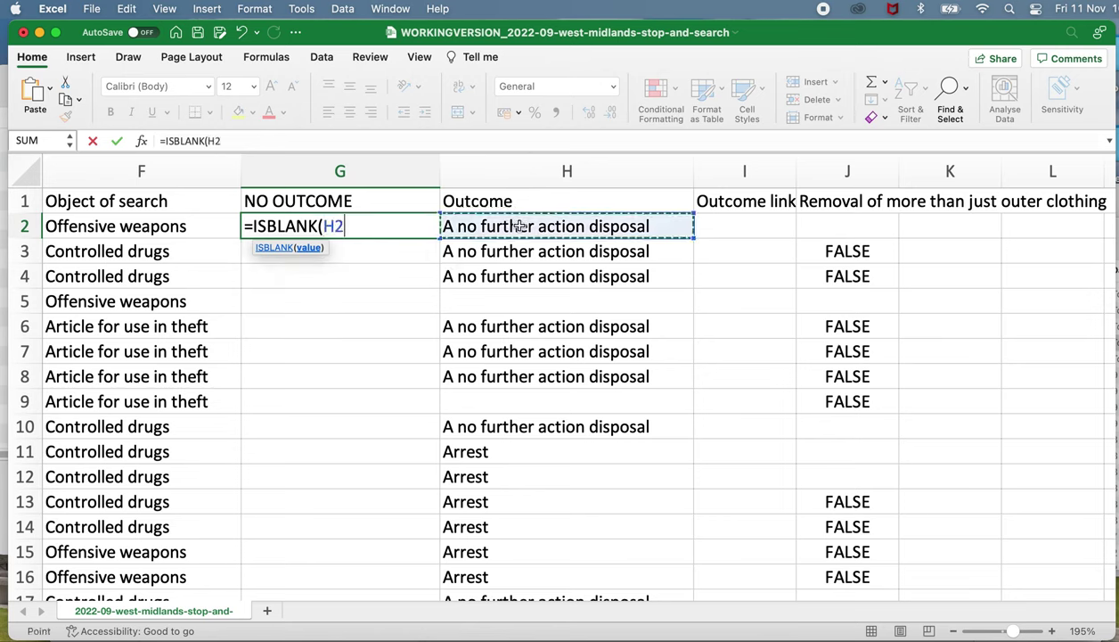
left_click(375, 230)
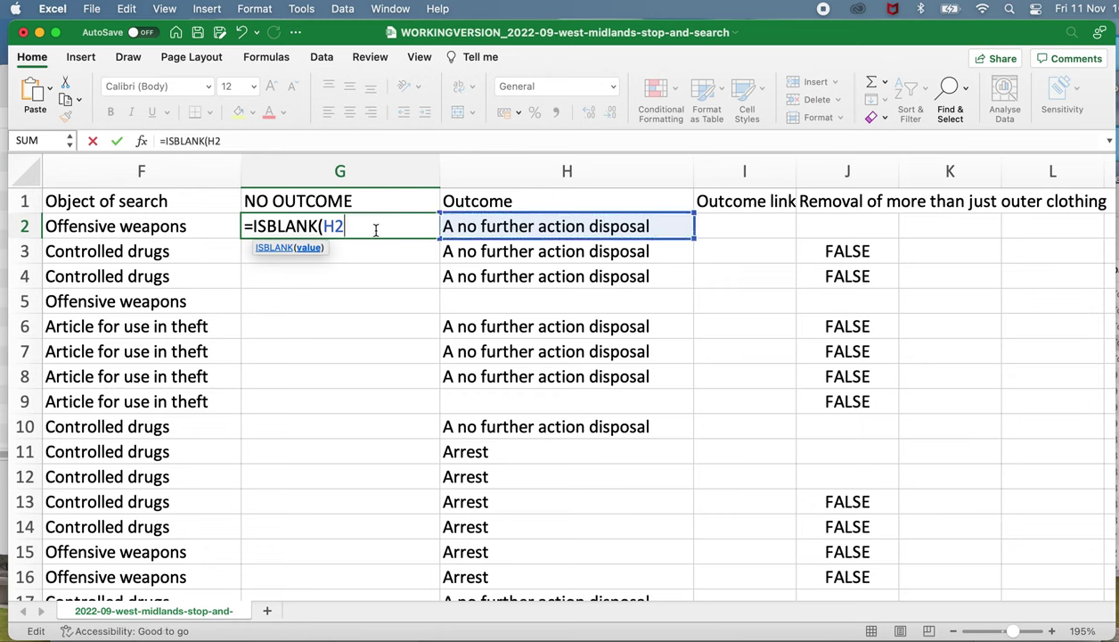
type(")")
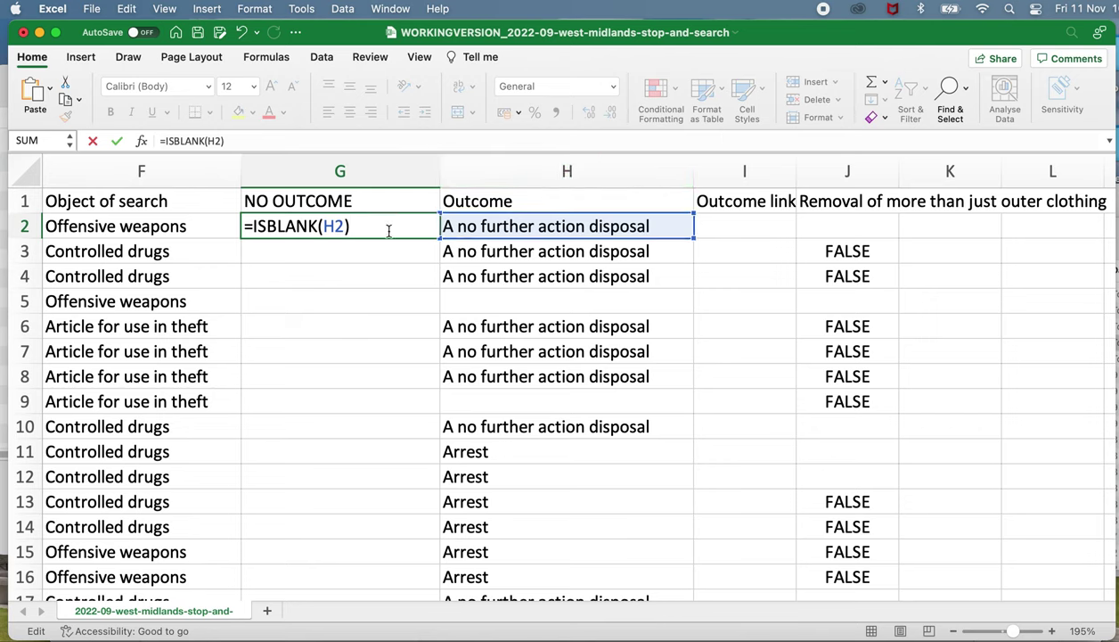
key("Return")
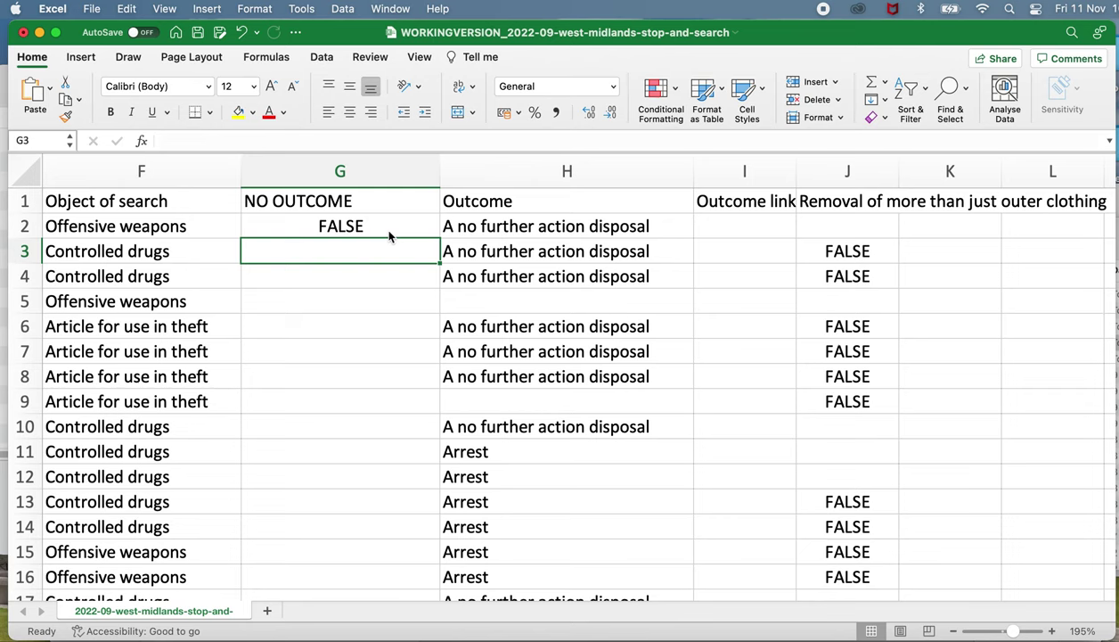
Copy the ISBLANK formula from G2 into G3 and check which outcome cell it refers to.
left_click(509, 221)
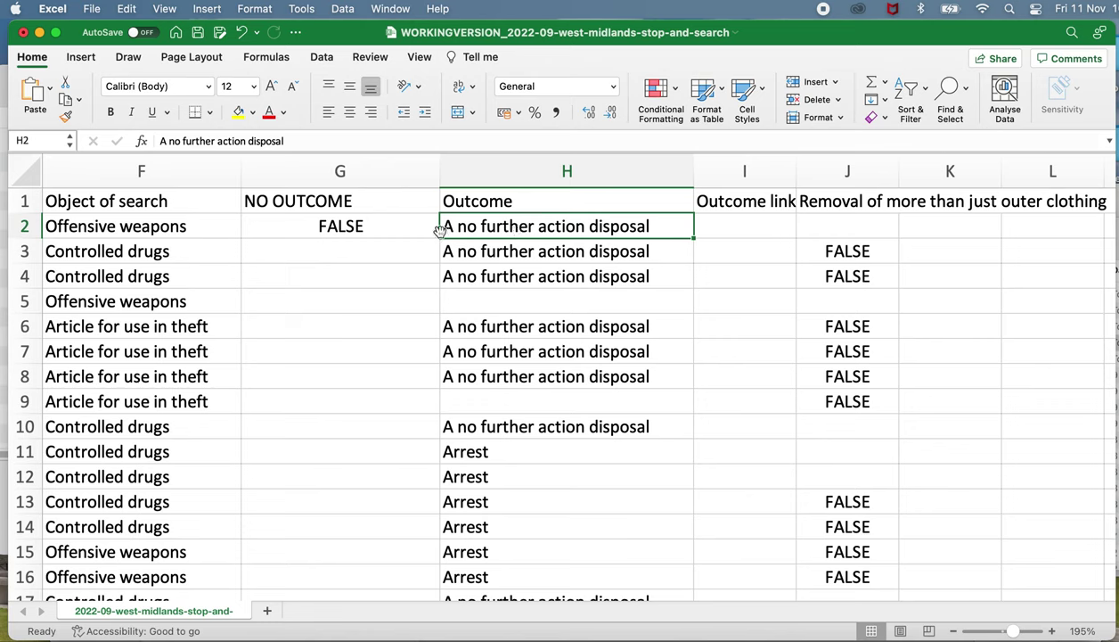
left_click(393, 226)
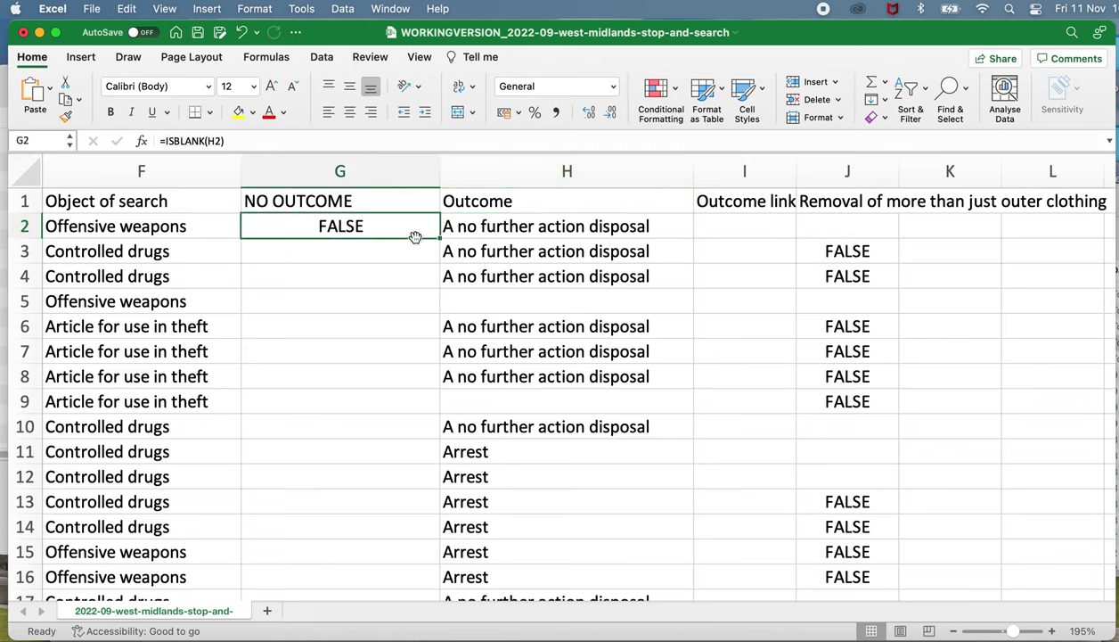
key("super+c")
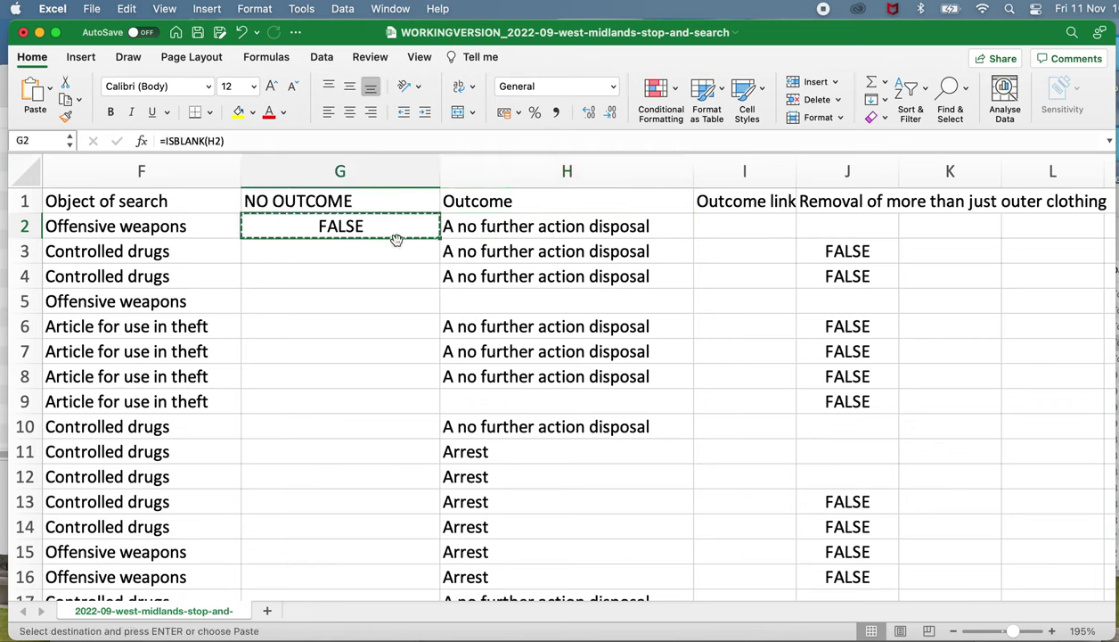
left_click(395, 248)
key("super+v")
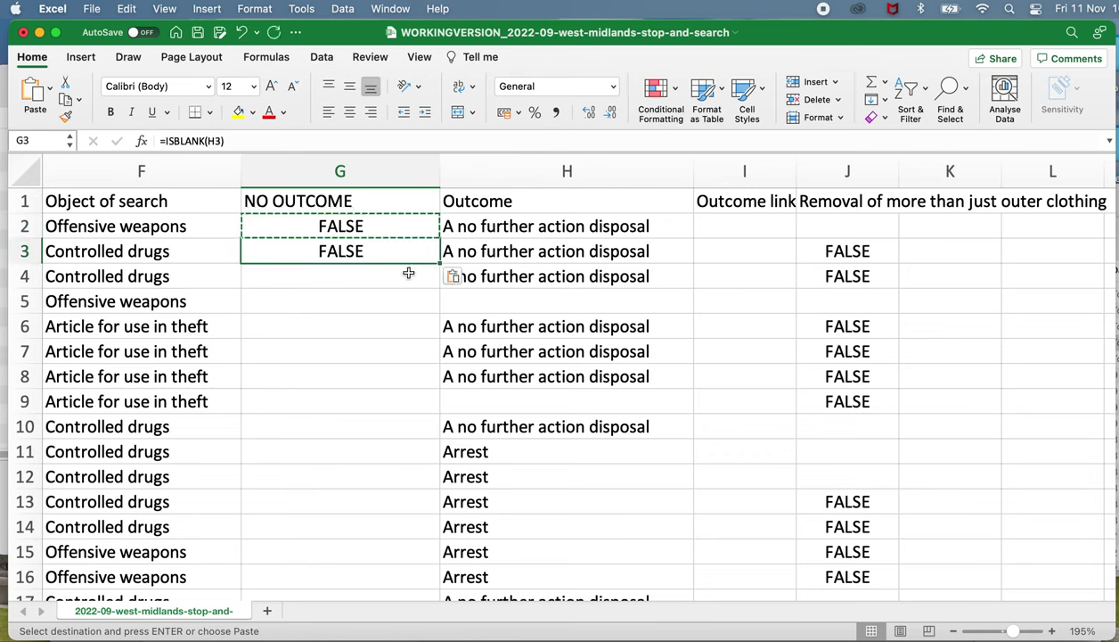
double_click(375, 250)
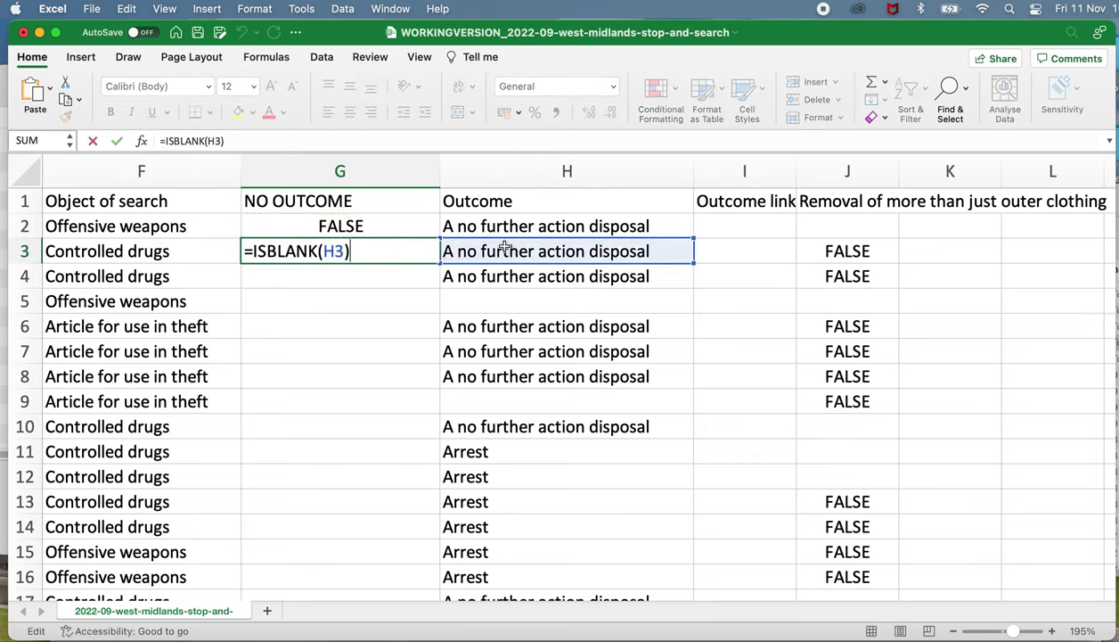
key("Return")
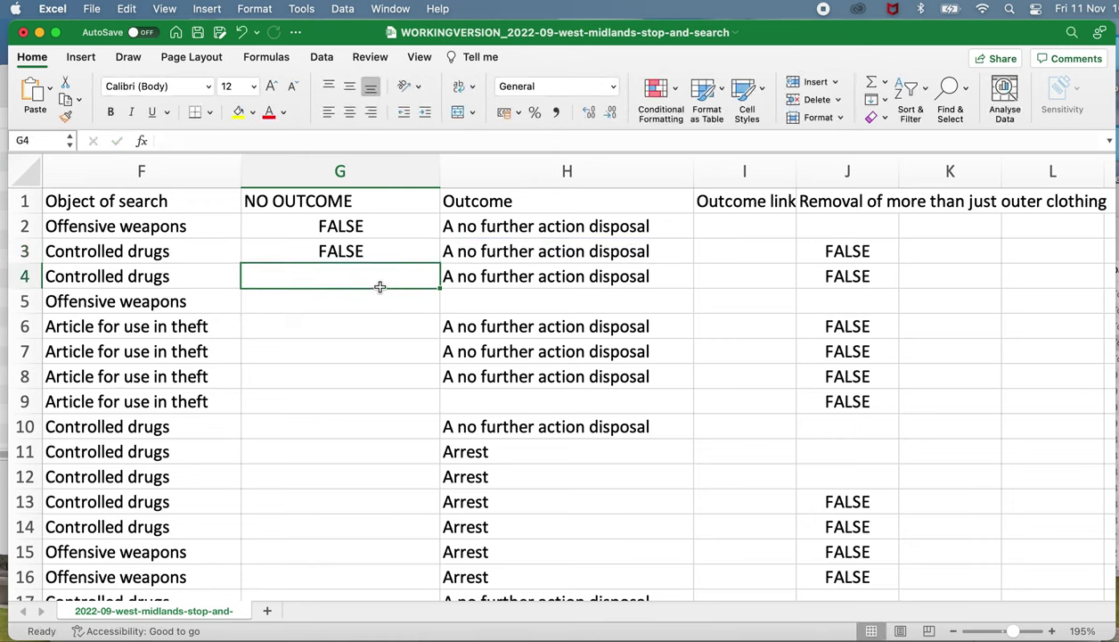
Copy the formula from G3 into G4 so that it tests H4, and check its reference.
key("super+v")
double_click(376, 273)
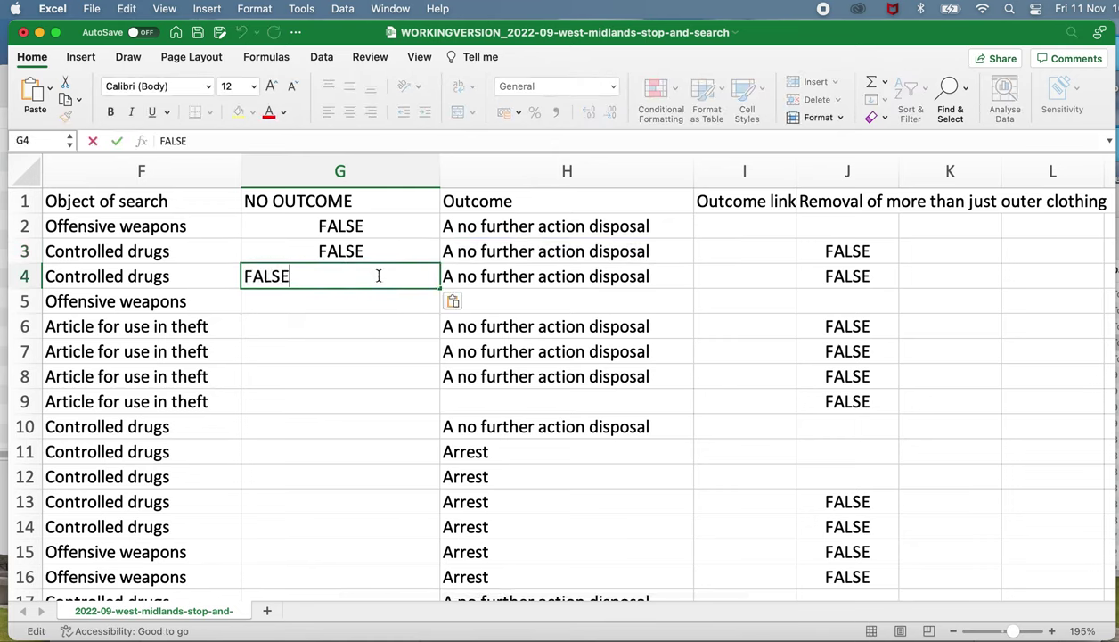
left_click(401, 250)
key("super+c")
key("Down")
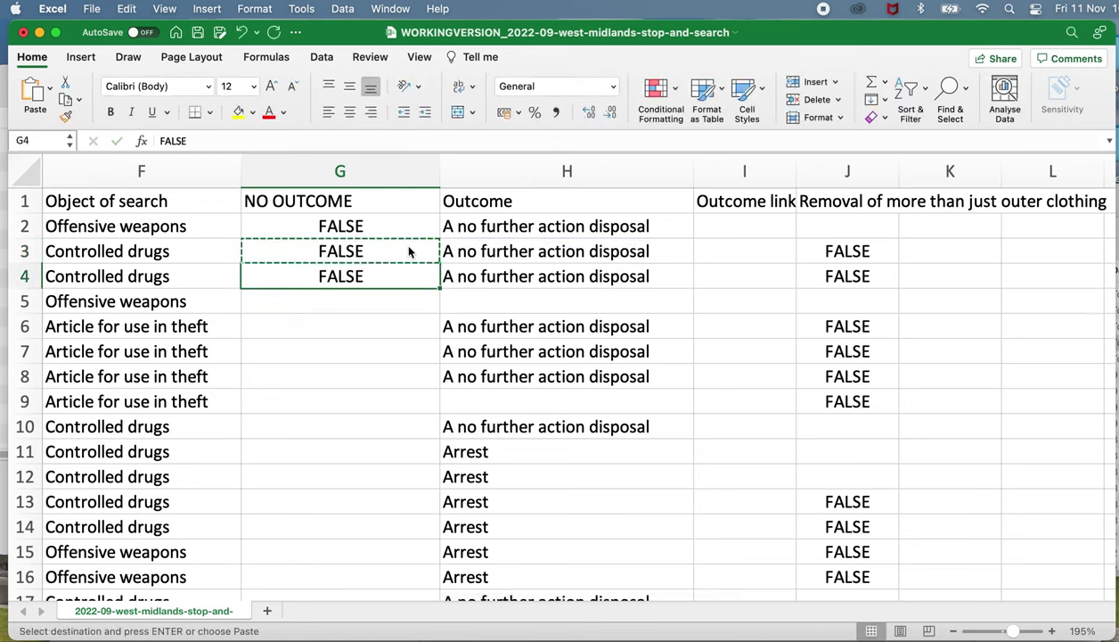
key("super+v")
double_click(399, 274)
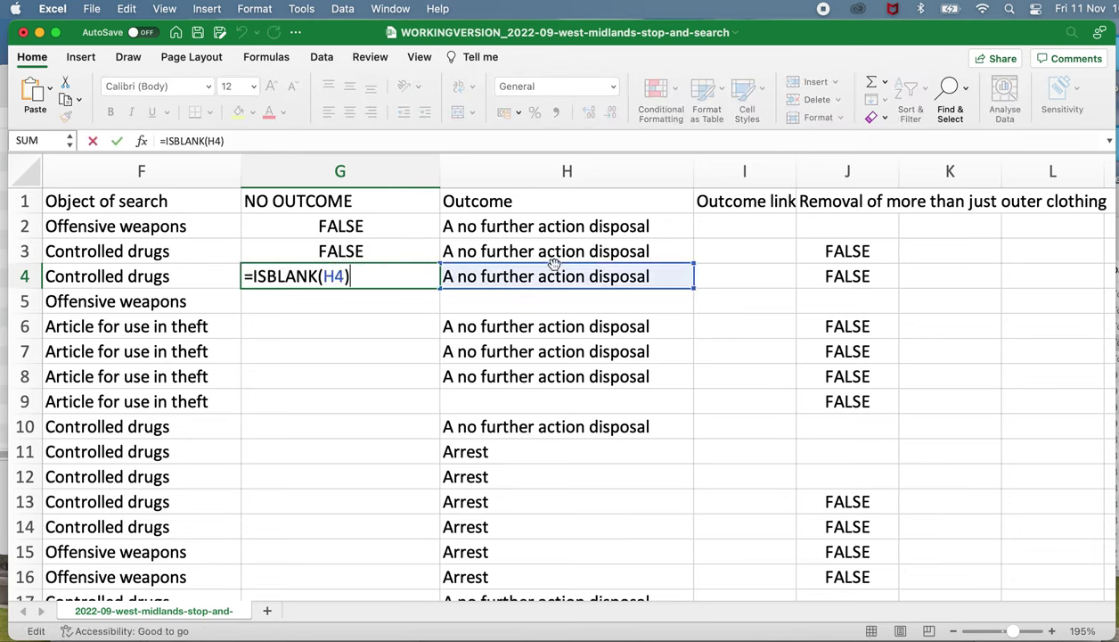
key("Return")
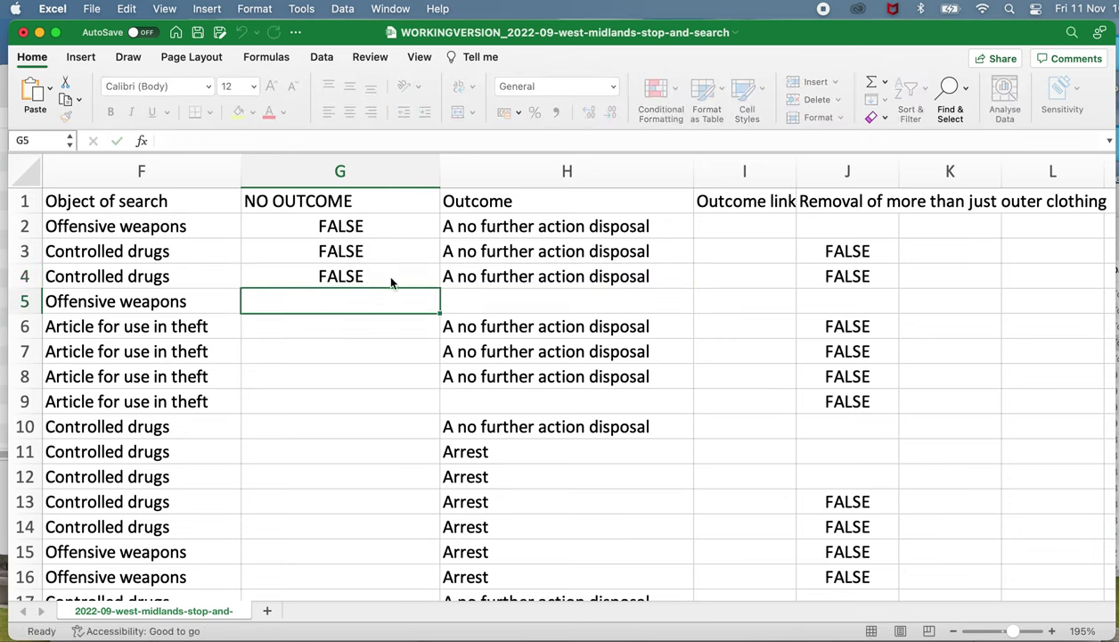
Copy the formula from G4 into G5, beside the empty outcome cell, and check its reference.
left_click(390, 280)
key("super+c")
key("Down")
key("super+v")
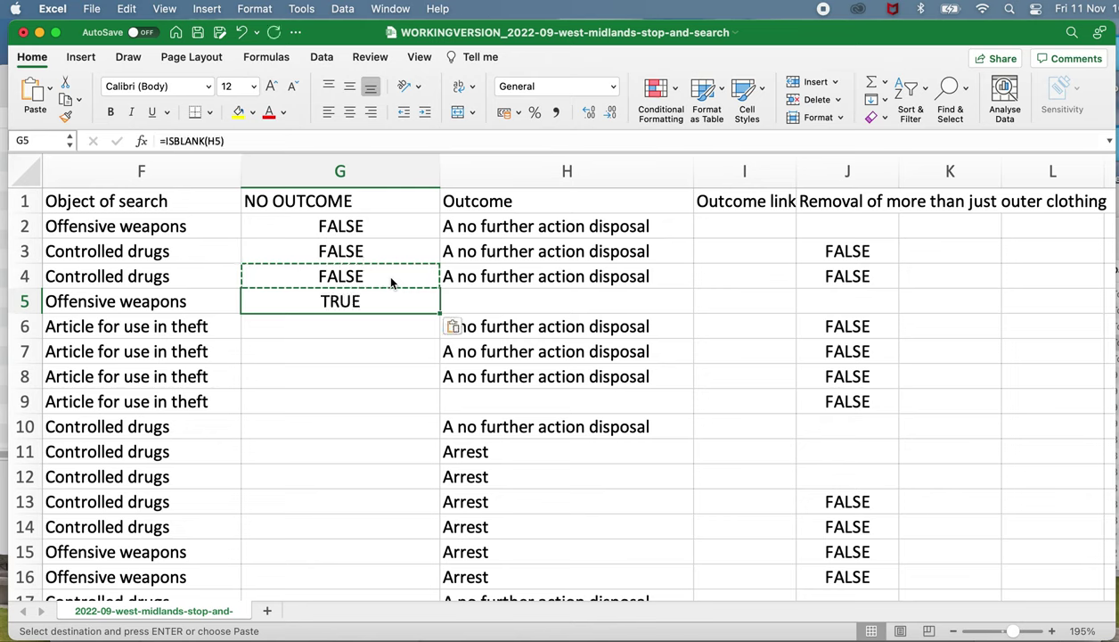
left_click(492, 296)
double_click(389, 300)
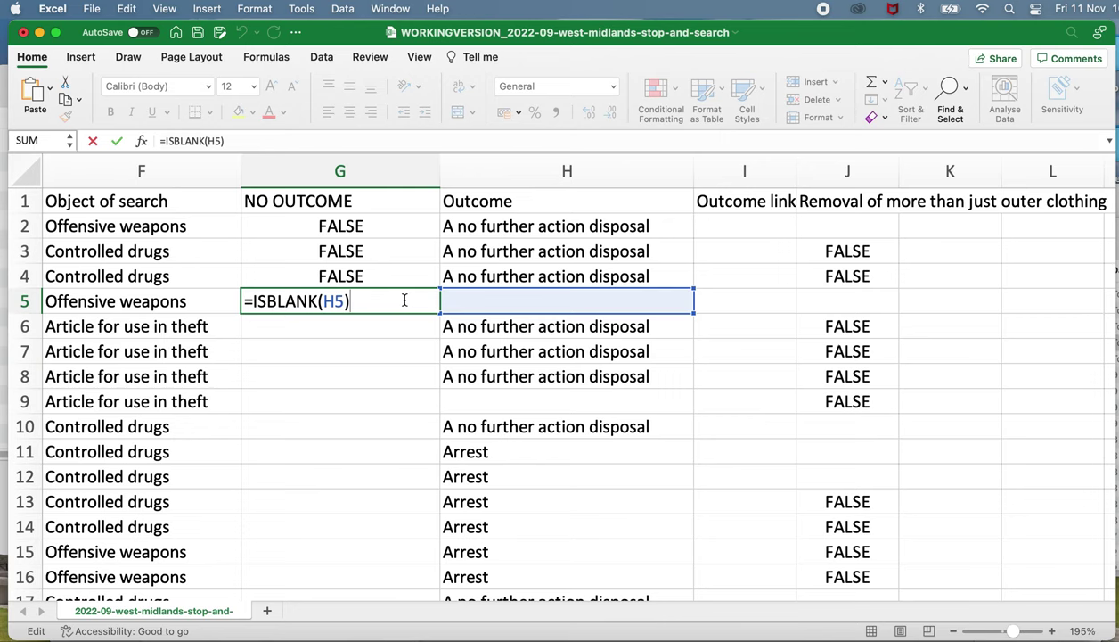
key("Return")
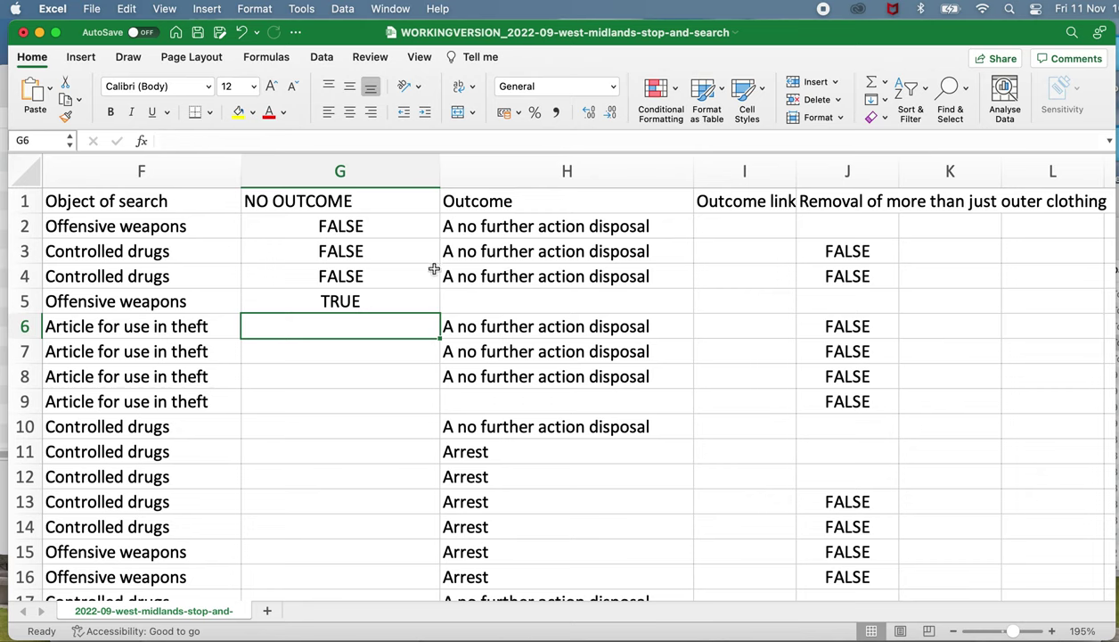
Fill the ISBLANK formula from G5 down through G11.
left_click(397, 307)
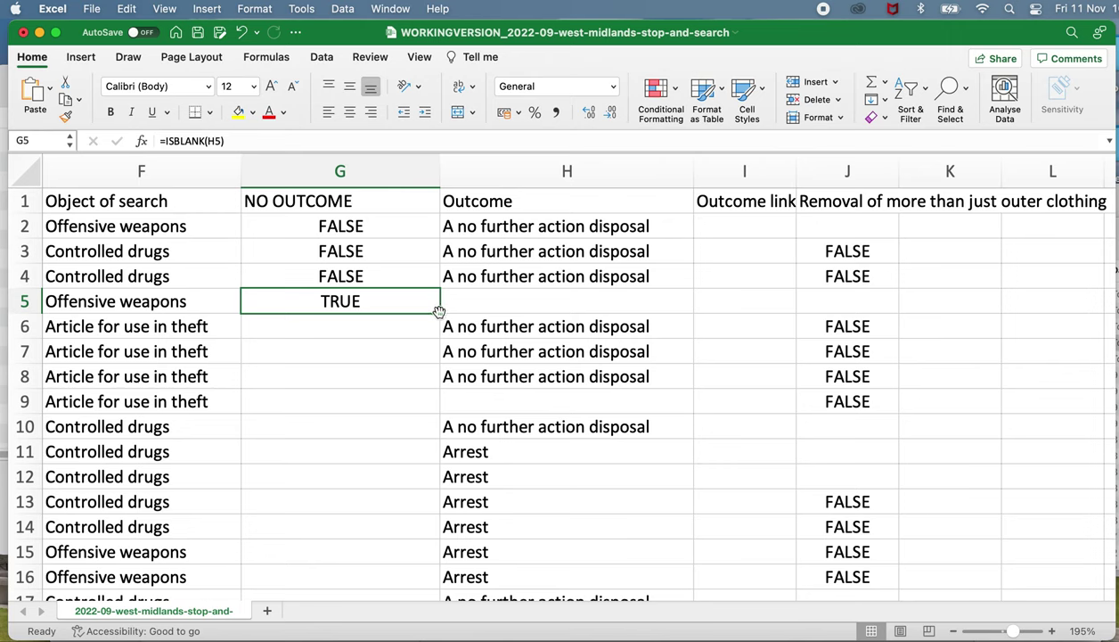
left_click_drag(442, 310, 436, 468)
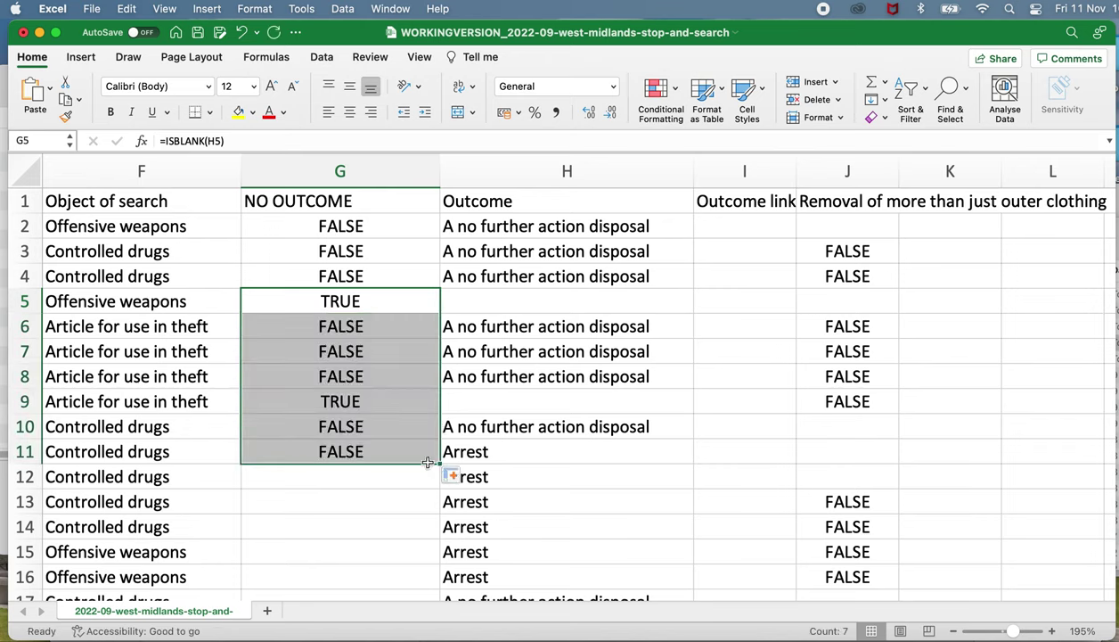
left_click(415, 453)
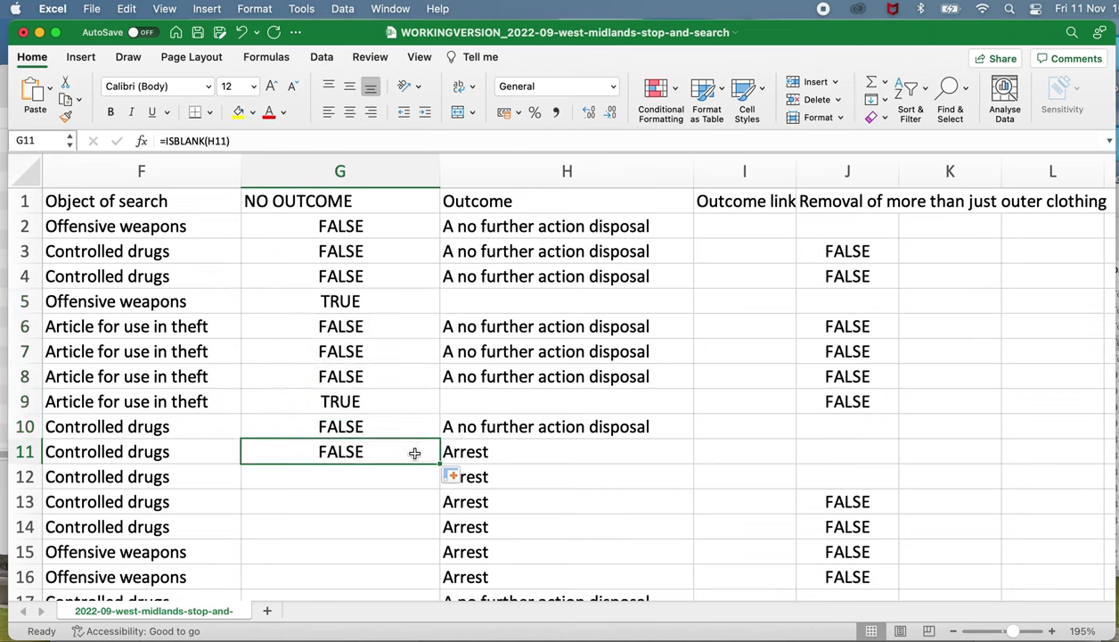
Fill the formula from G11 down the rest of the NO OUTCOME column and go to its last filled row.
scroll(410, 355, "down", 5)
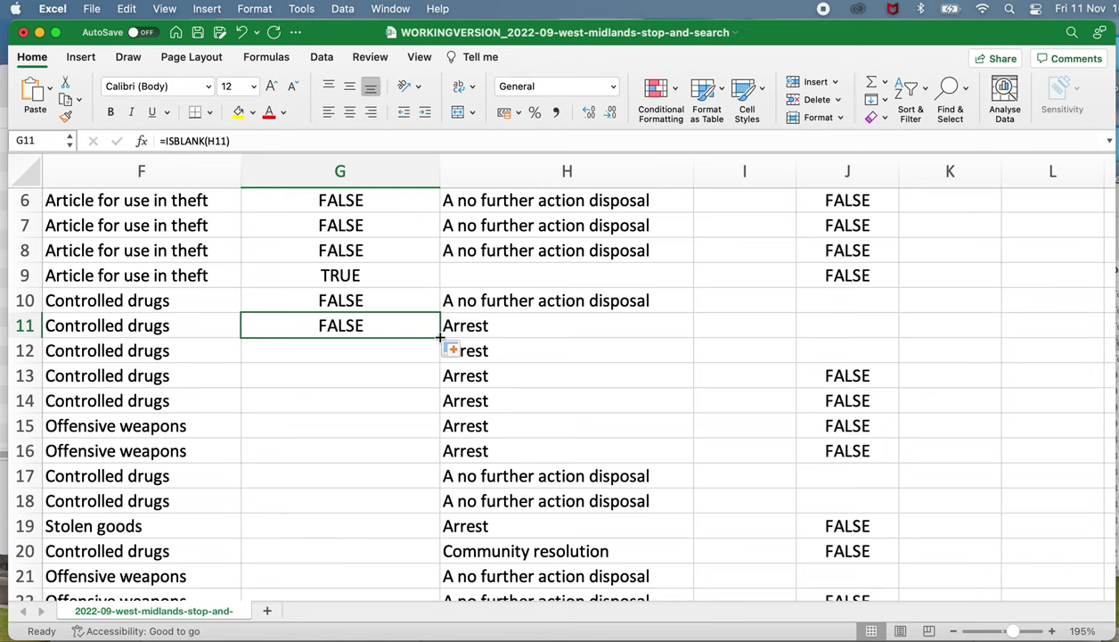
double_click(440, 337)
left_click(396, 337)
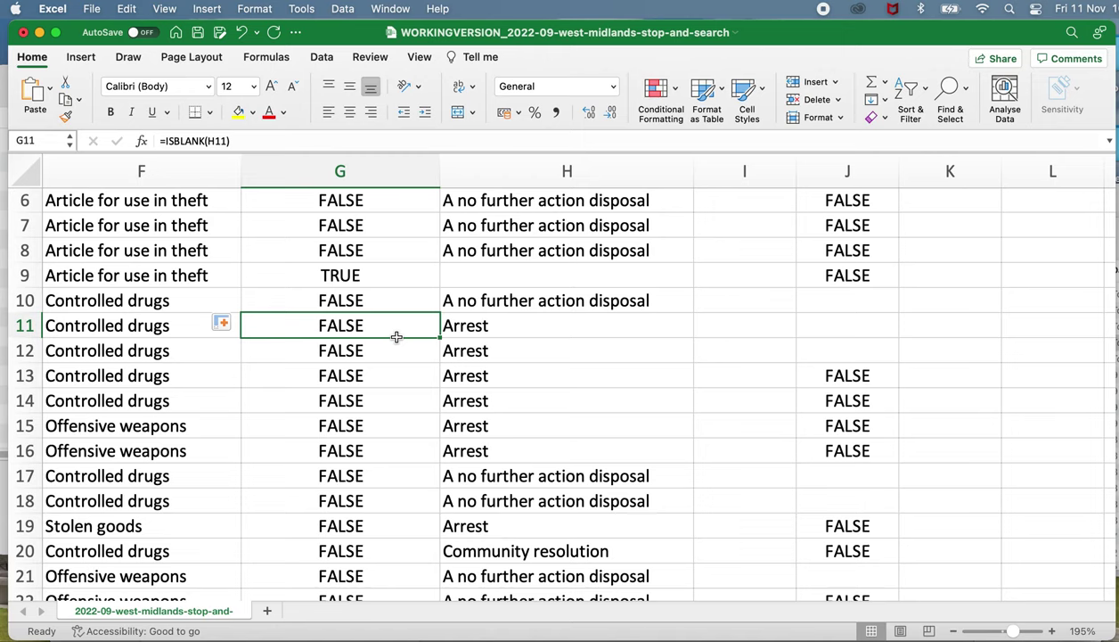
key("super+Down")
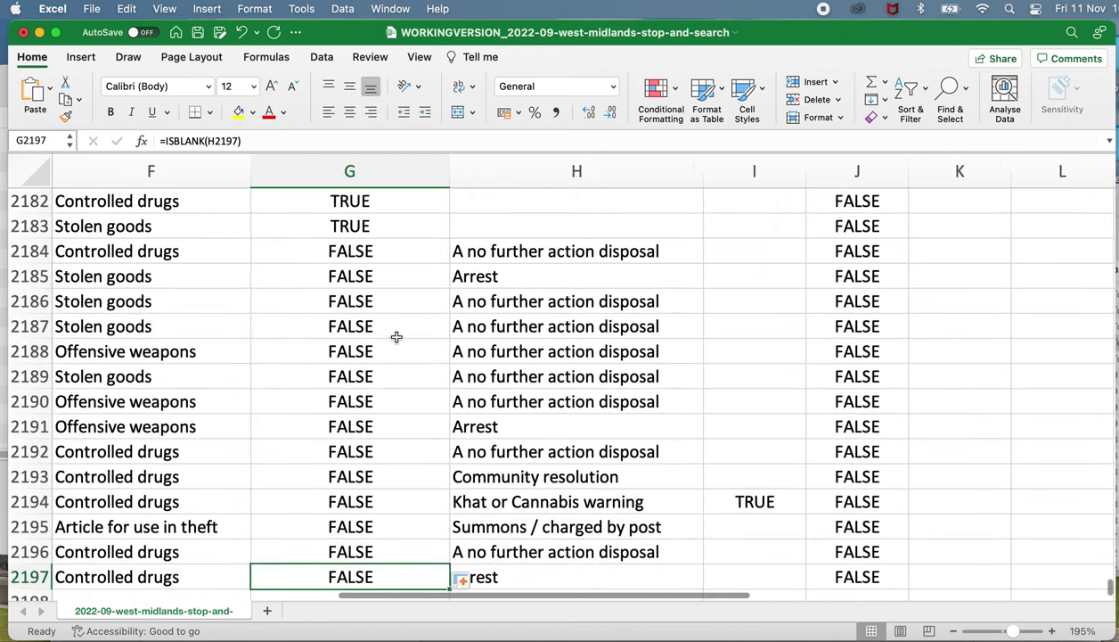
Check the cell references of the ISBLANK formulas in the last filled rows of the NO OUTCOME column.
scroll(321, 436, "down", 4)
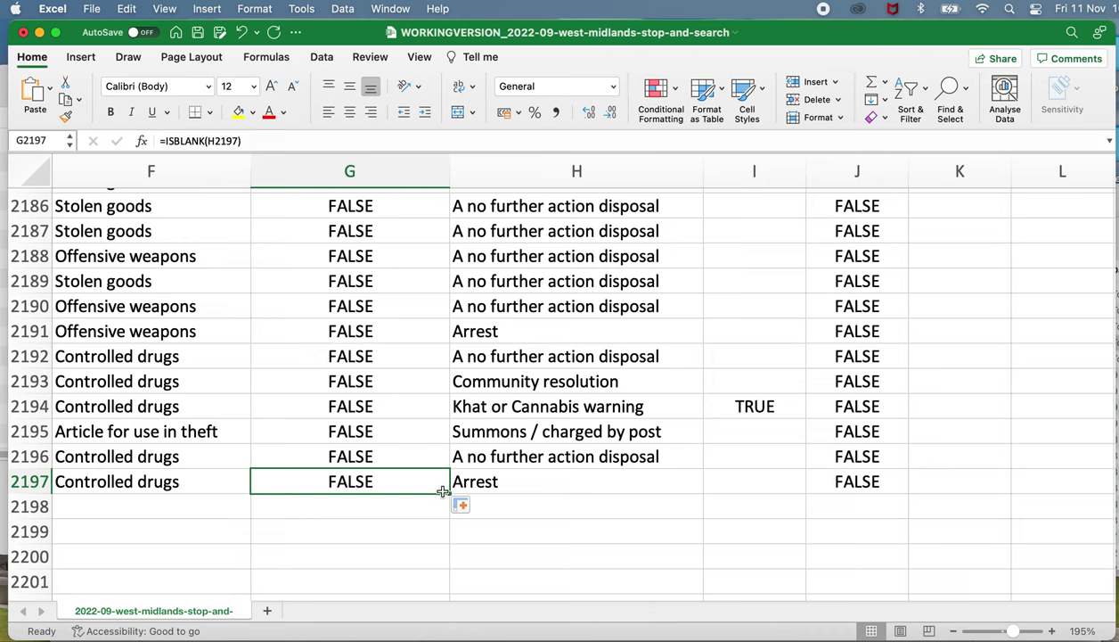
double_click(387, 482)
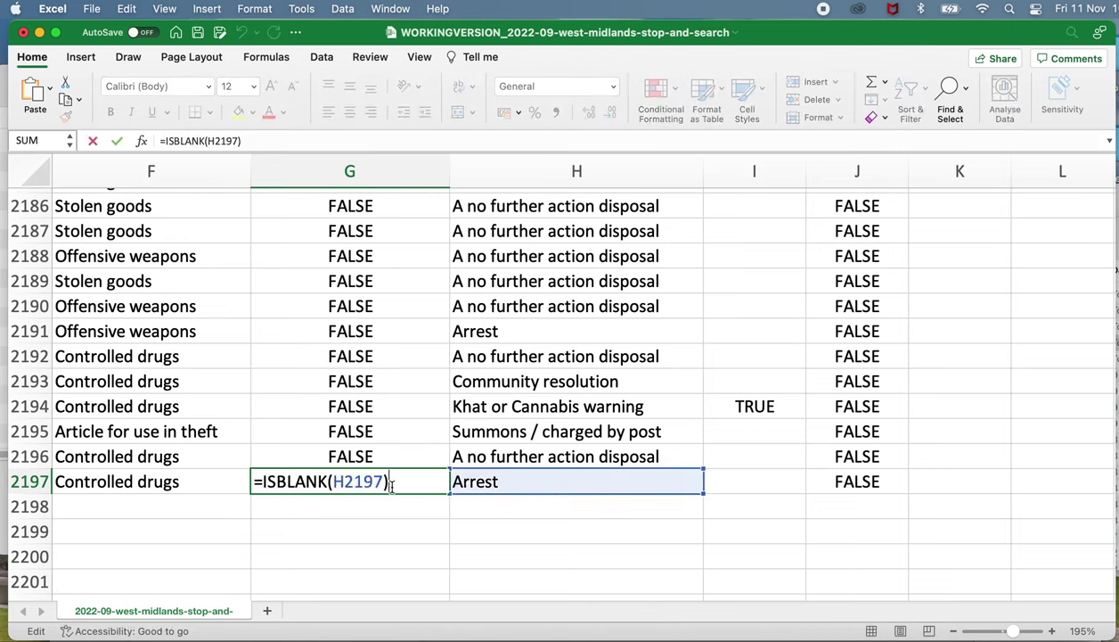
key("Return")
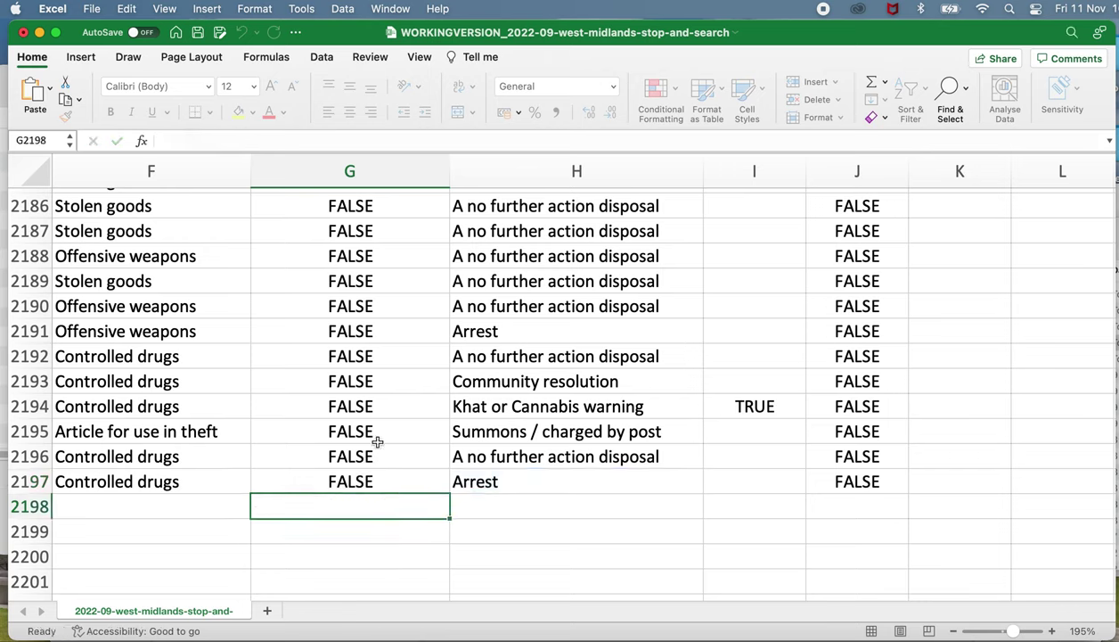
double_click(369, 433)
key("Return")
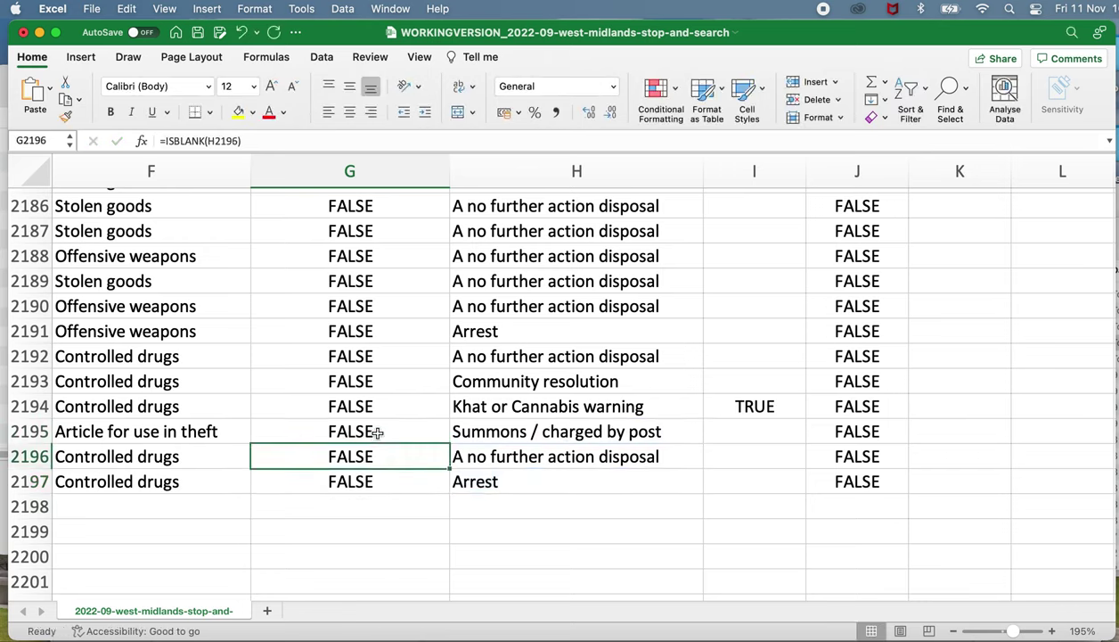
double_click(371, 406)
key("Return")
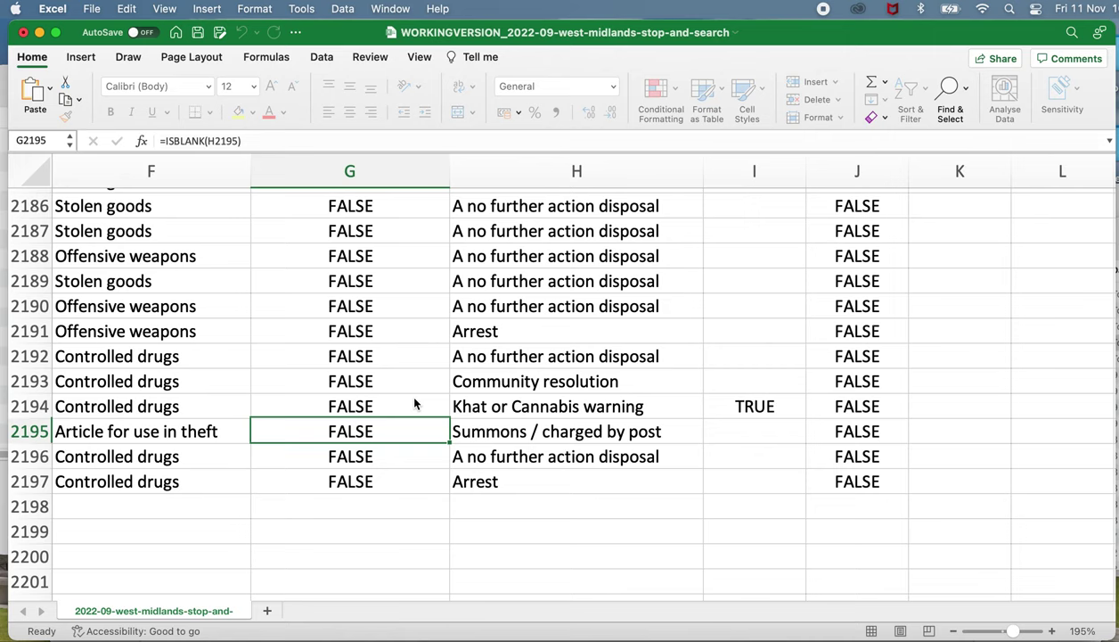
Return to the top of the NO OUTCOME column and review its first formulas, finishing on G2.
left_click(395, 397)
key("ctrl+Up")
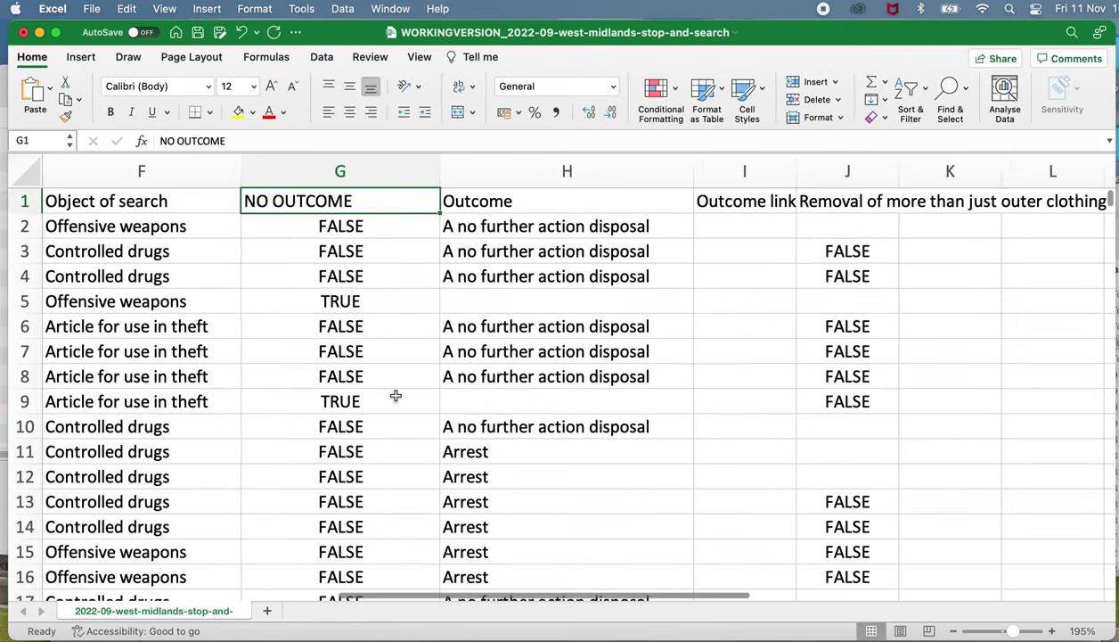
key("Down")
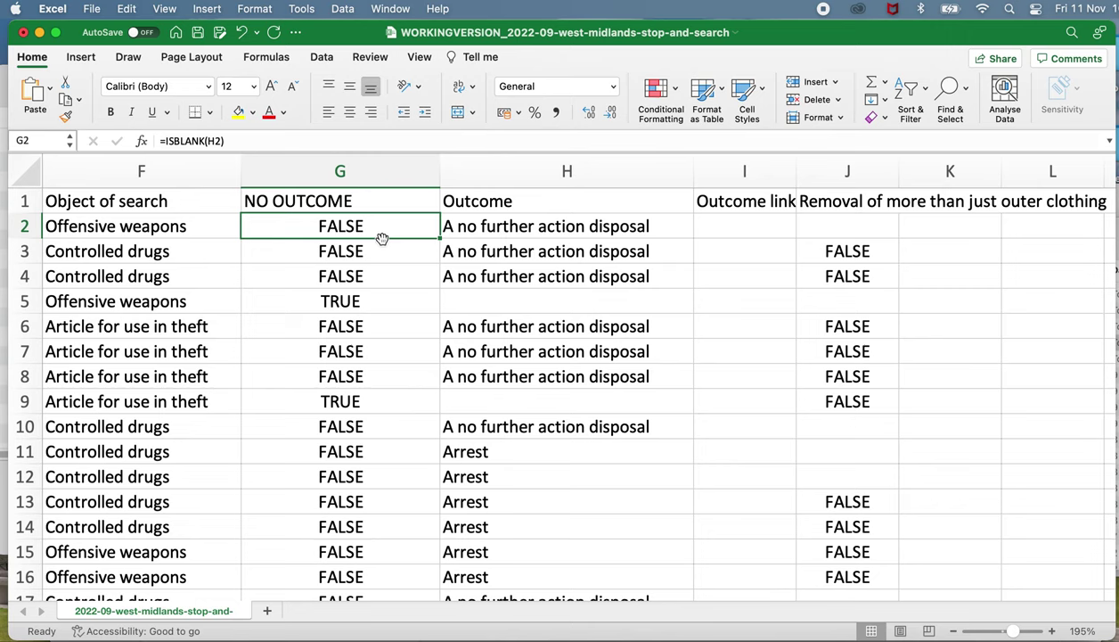
left_click(337, 318)
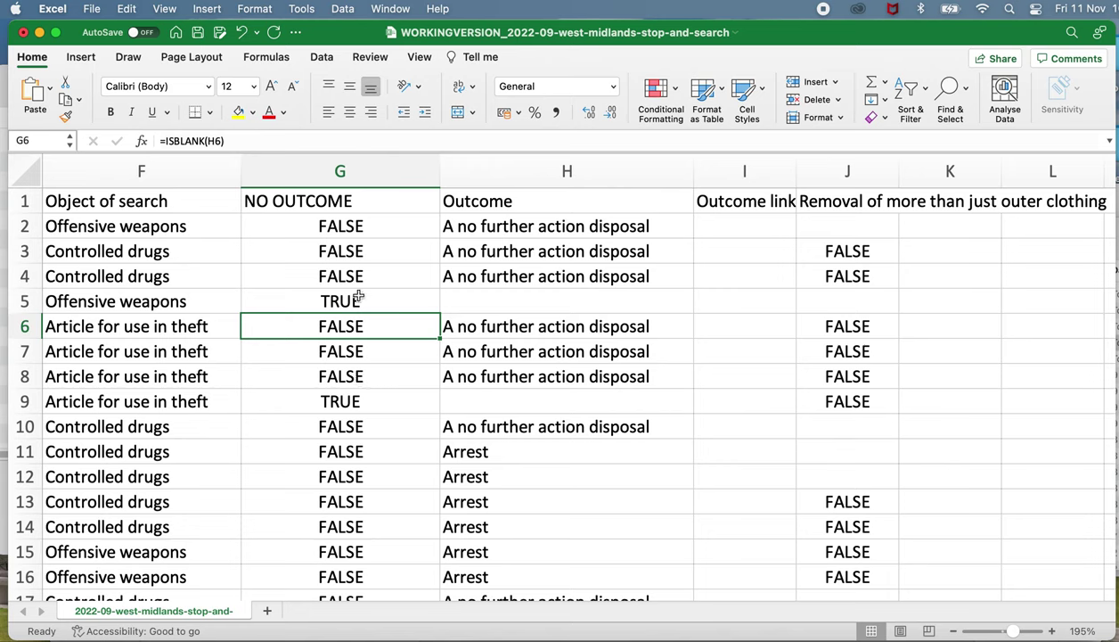
left_click(363, 242)
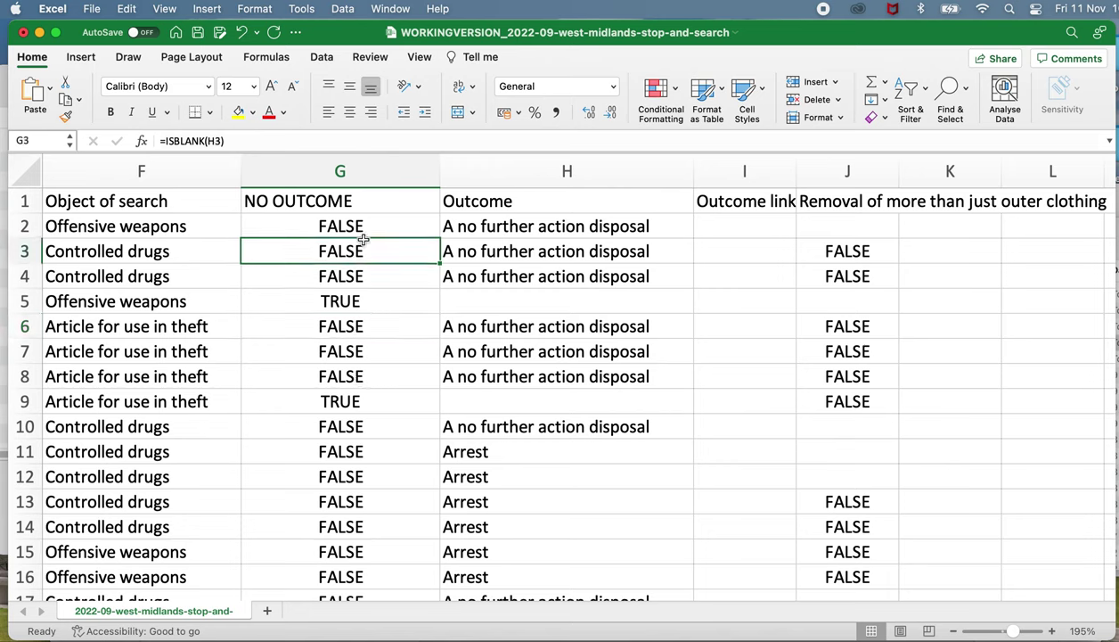
key("Up")
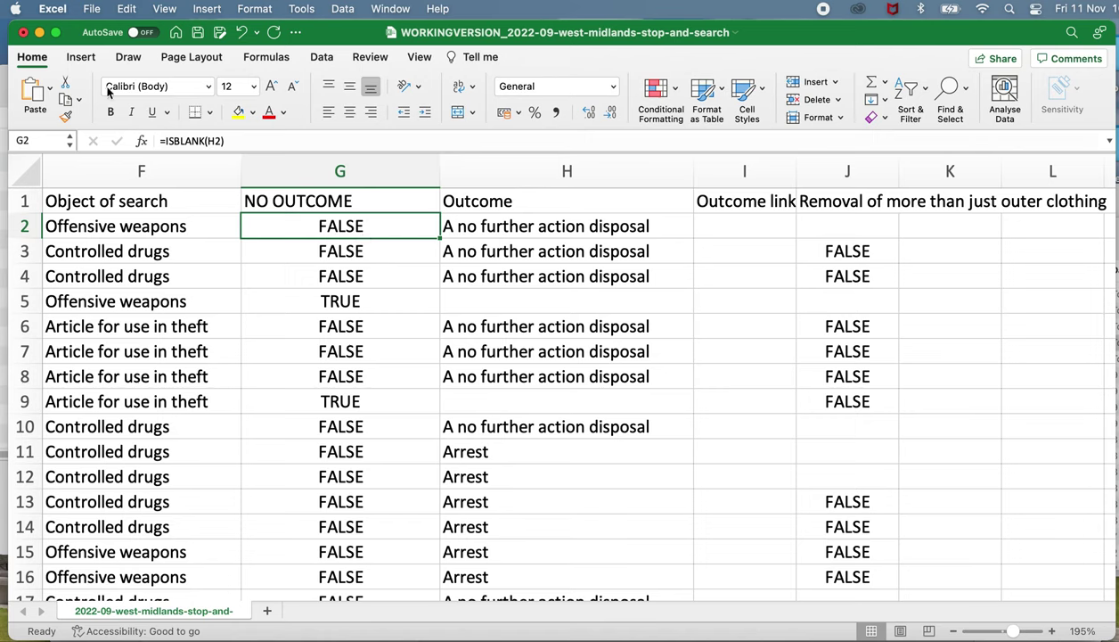
Create a pivot table from the full stop-and-search data range on a new worksheet.
left_click(84, 58)
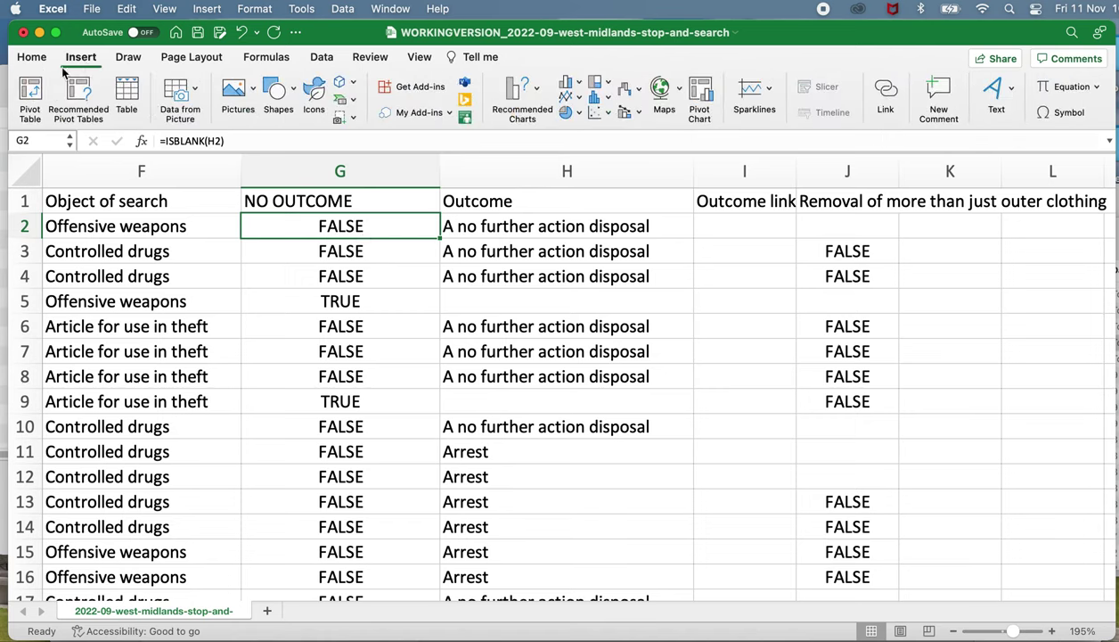
left_click(30, 96)
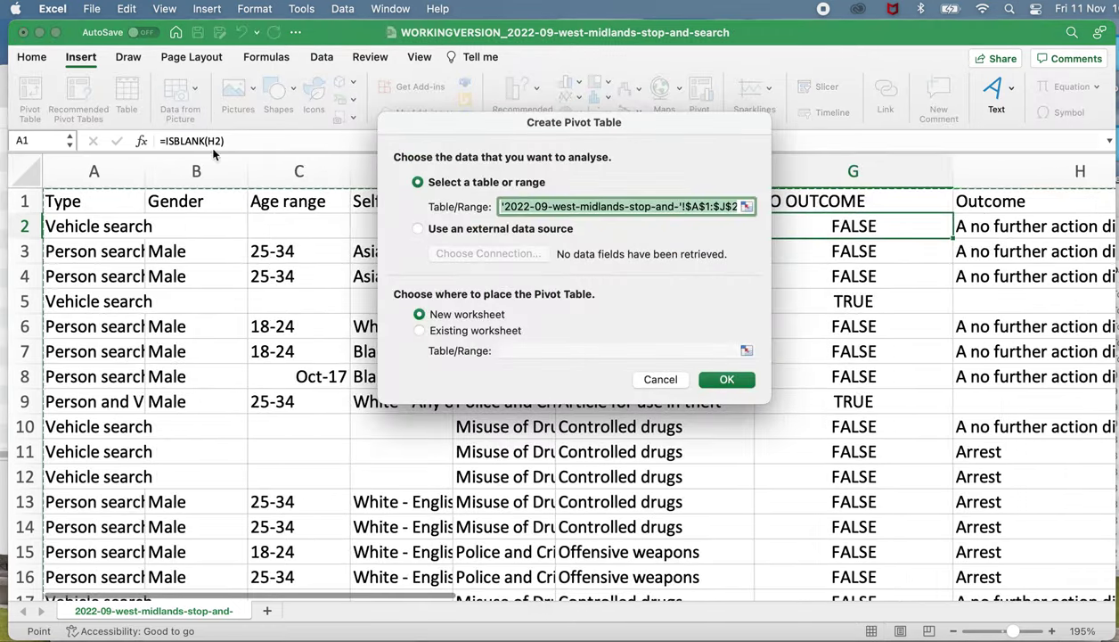
left_click(725, 379)
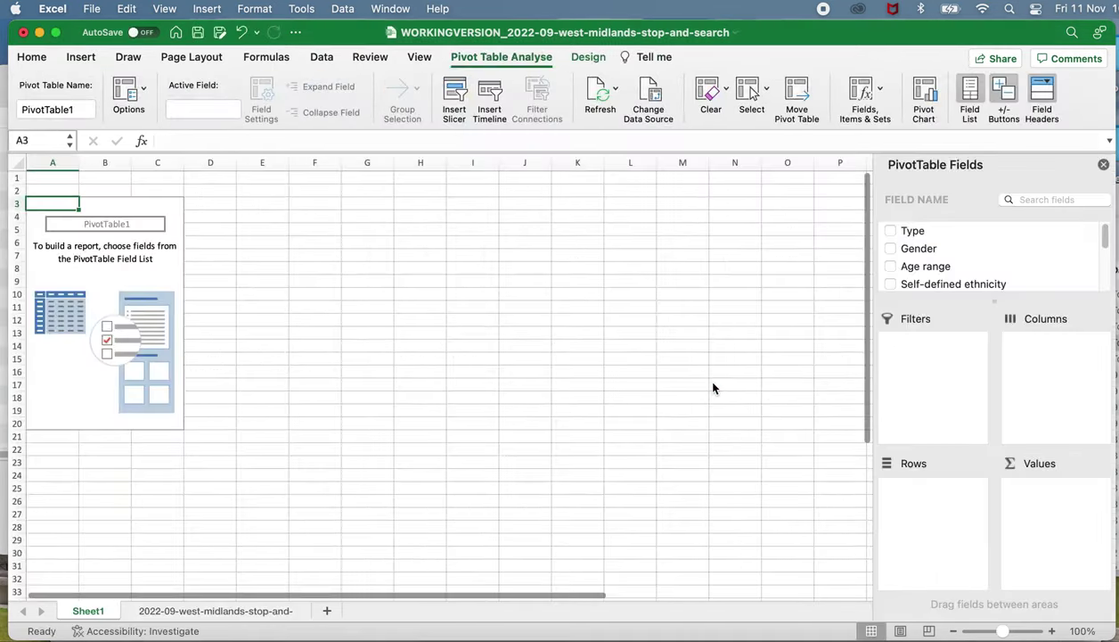
Use NO OUTCOME as the pivot table's row field and also as its counted value.
scroll(1015, 267, "down", 10)
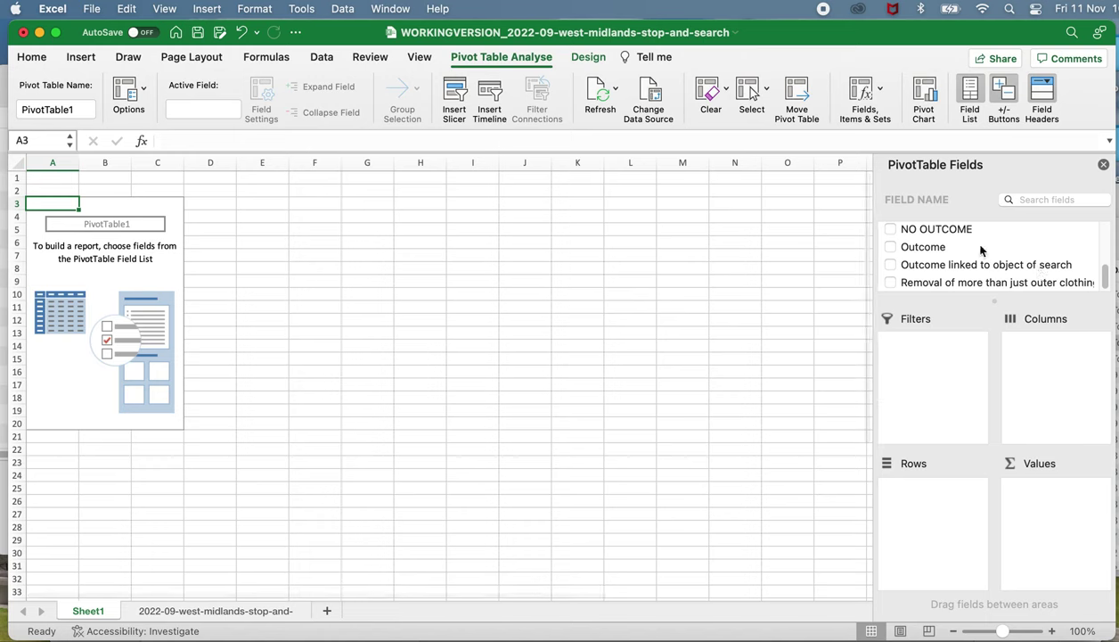
left_click_drag(934, 234, 944, 515)
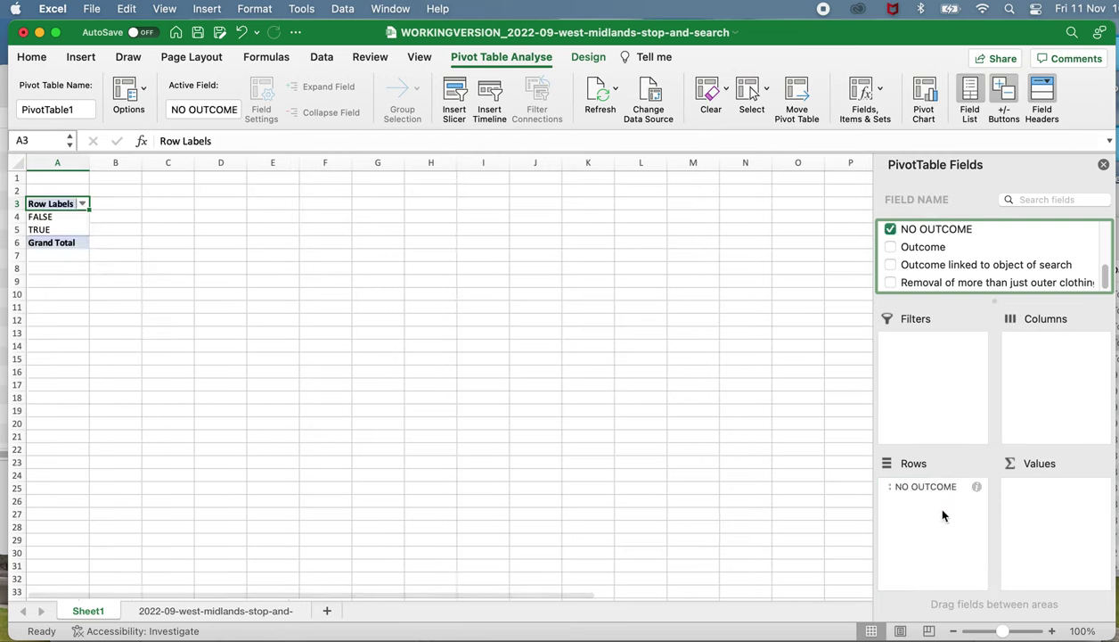
left_click_drag(937, 232, 1044, 503)
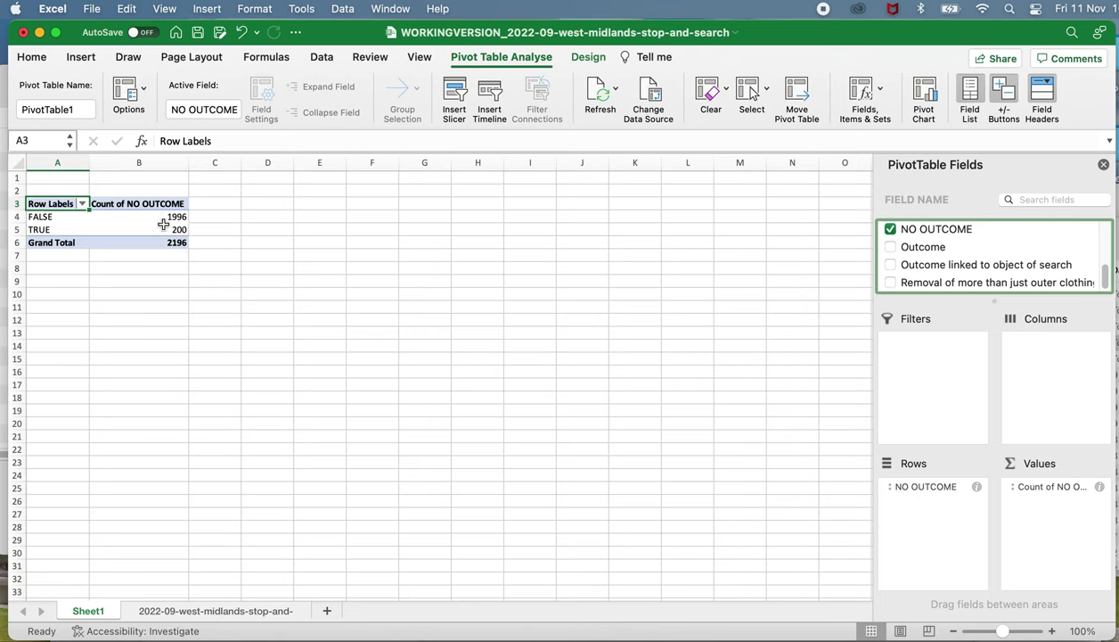
Calculate the share of searches without an outcome in D5 as =200/2196 and format it as a percentage.
left_click(250, 230)
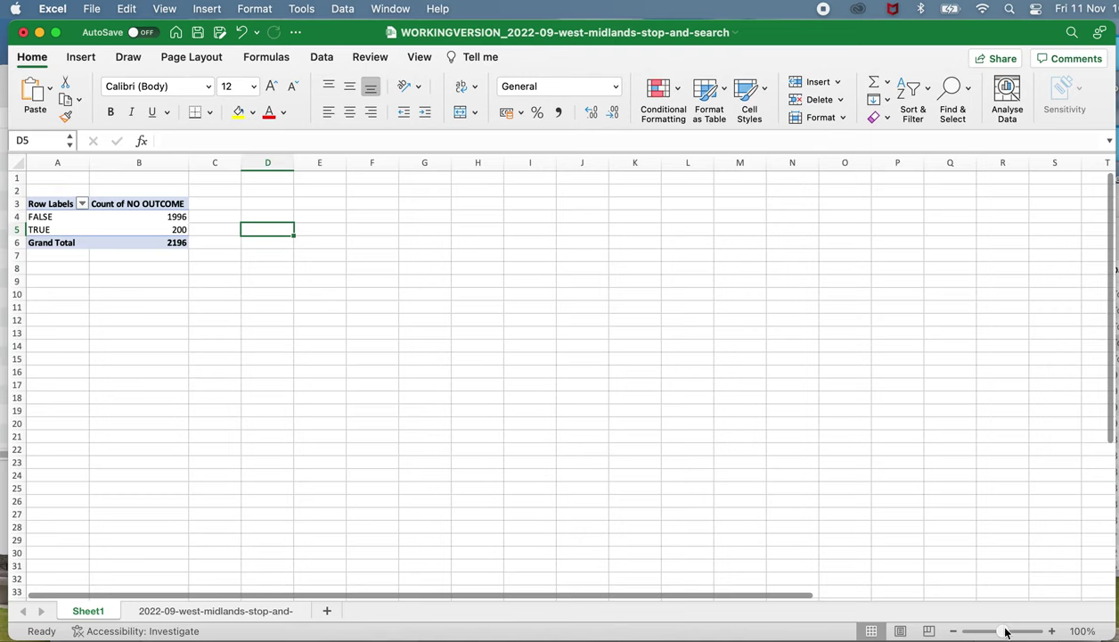
left_click_drag(1004, 630, 1010, 629)
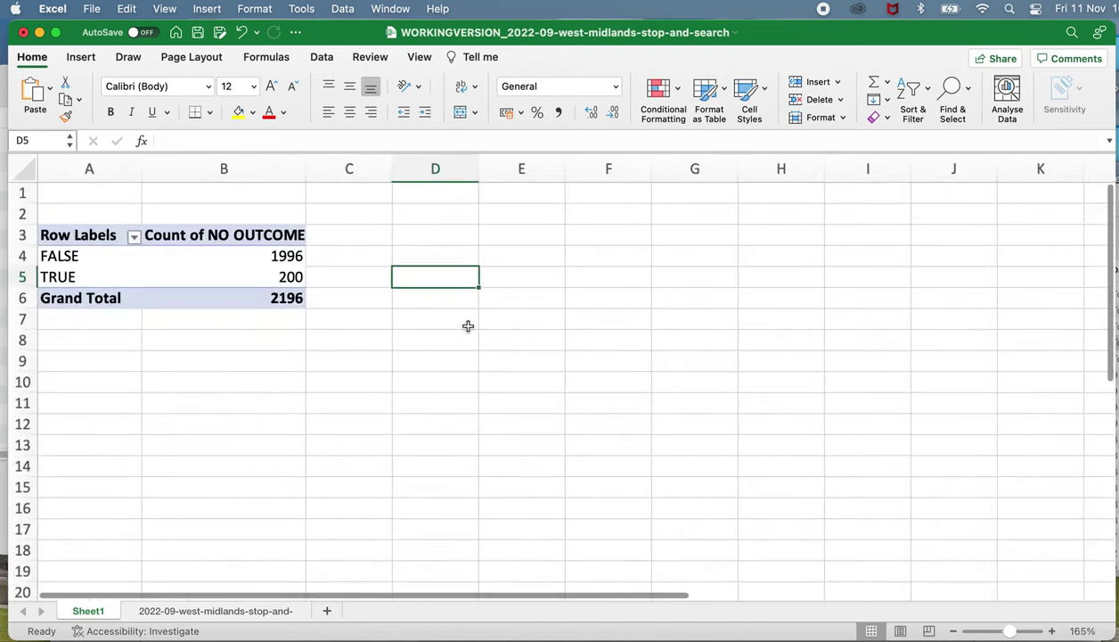
type("=200")
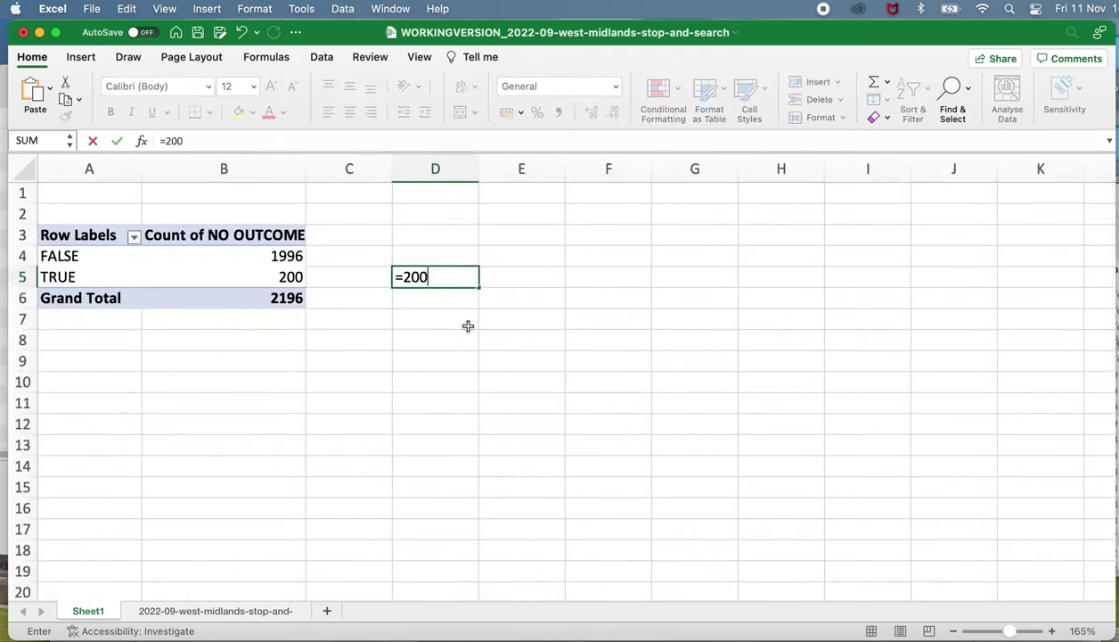
type("/")
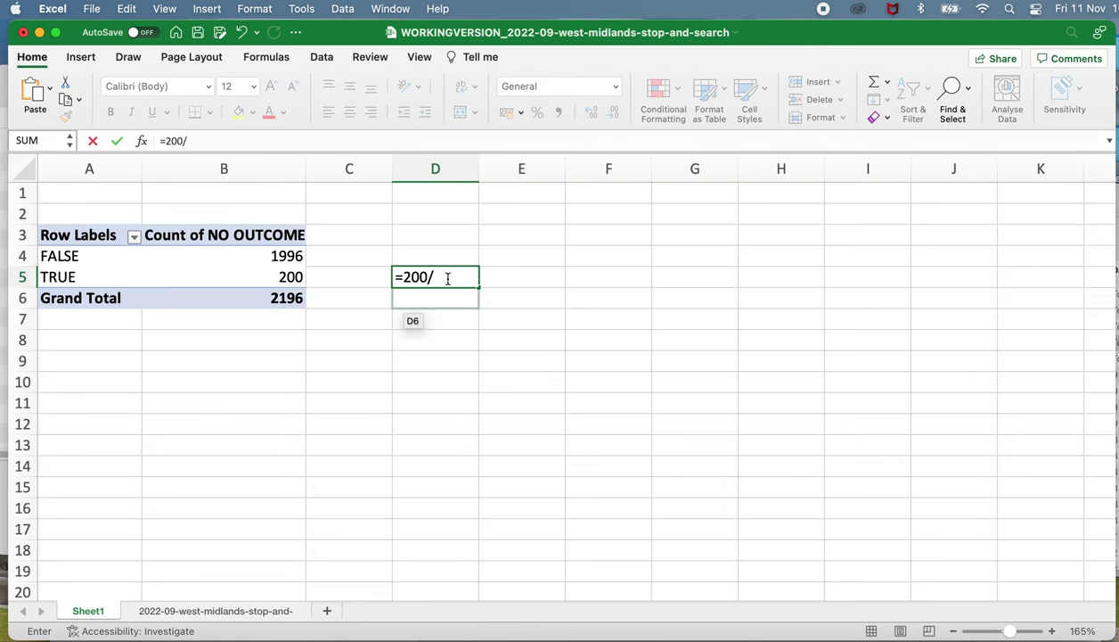
type("2196")
key("Return")
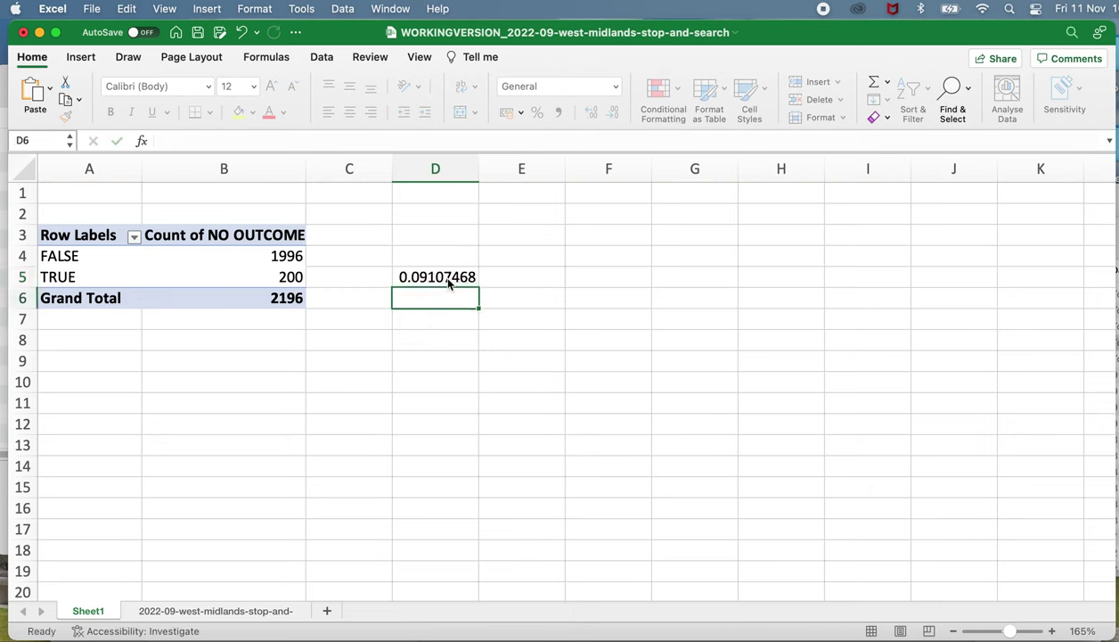
left_click(448, 277)
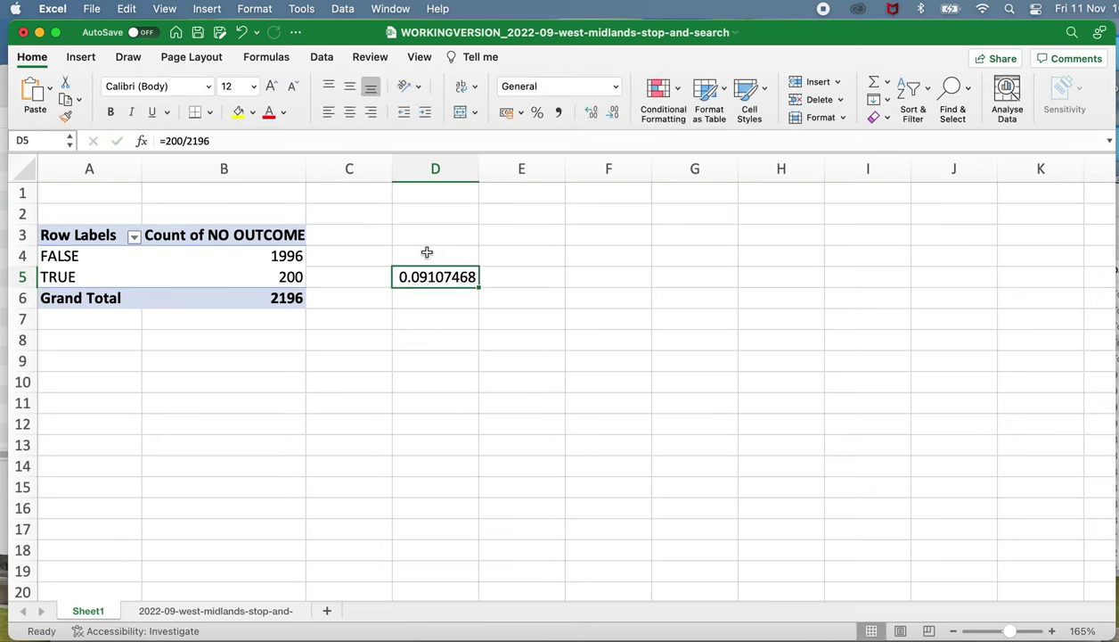
left_click(536, 114)
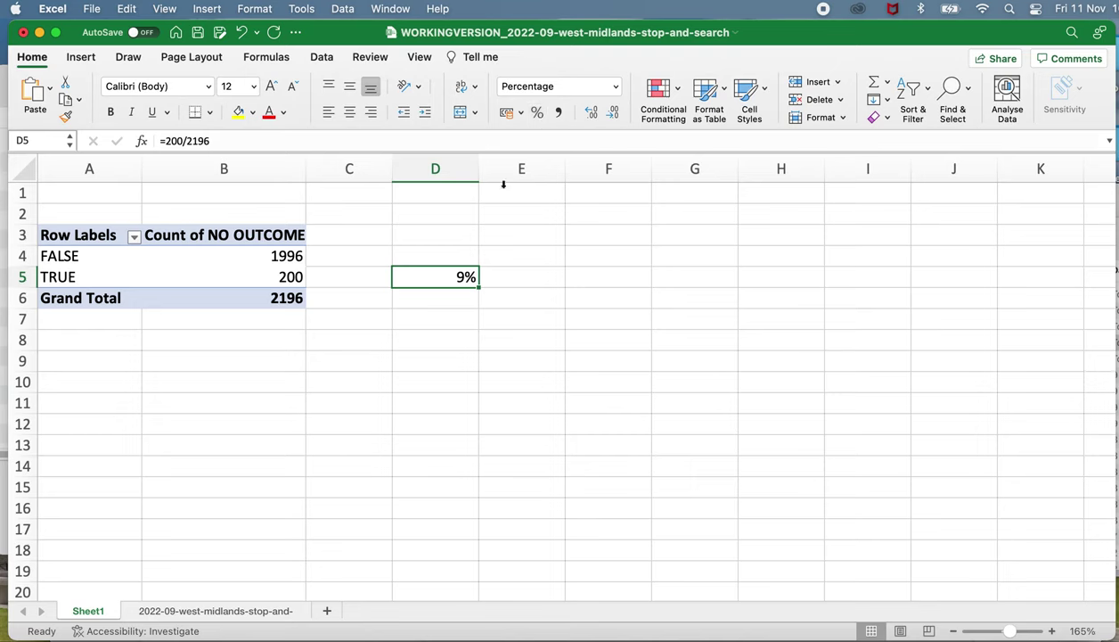
Go back to the 2022-09 West Midlands stop-and-search data sheet.
left_click(246, 619)
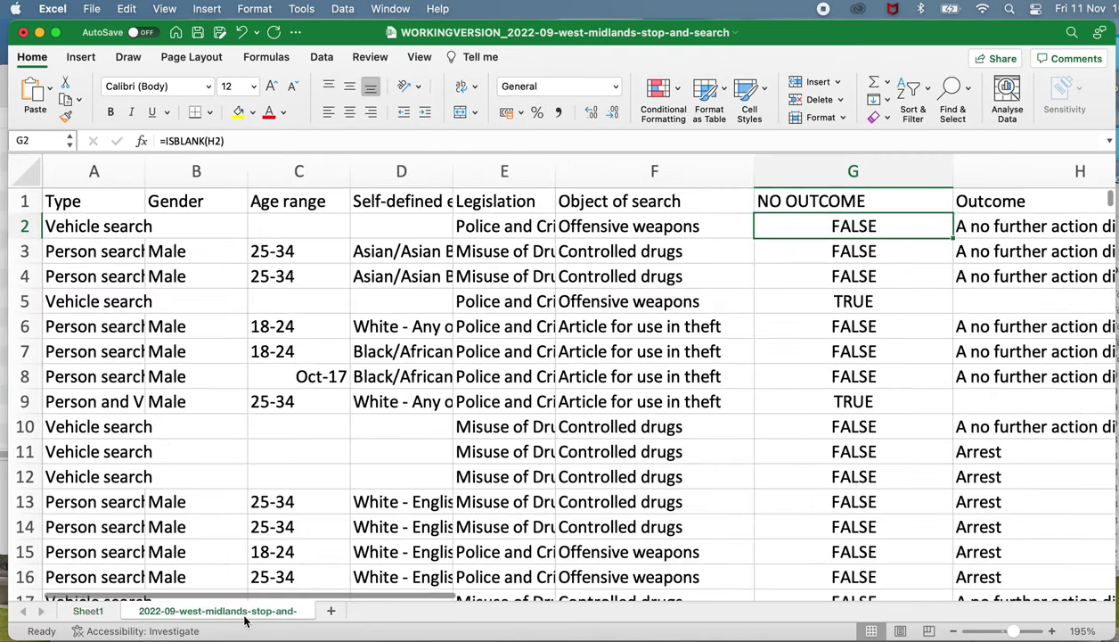